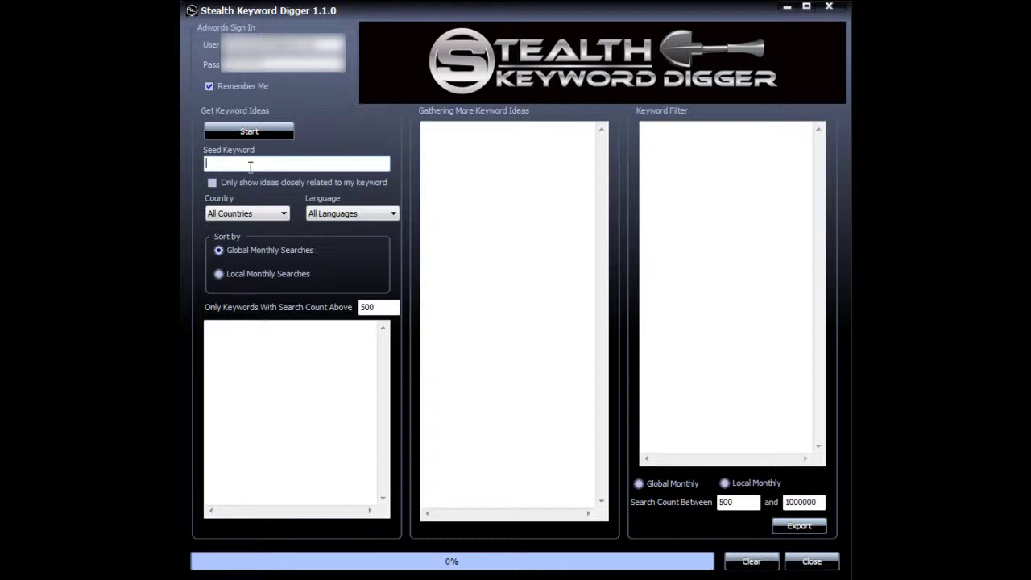
Gather ideas for seed 'weight loss' in United States, English, sorted by Global Monthly Searches
{"action": "type", "text": "weight loss"}
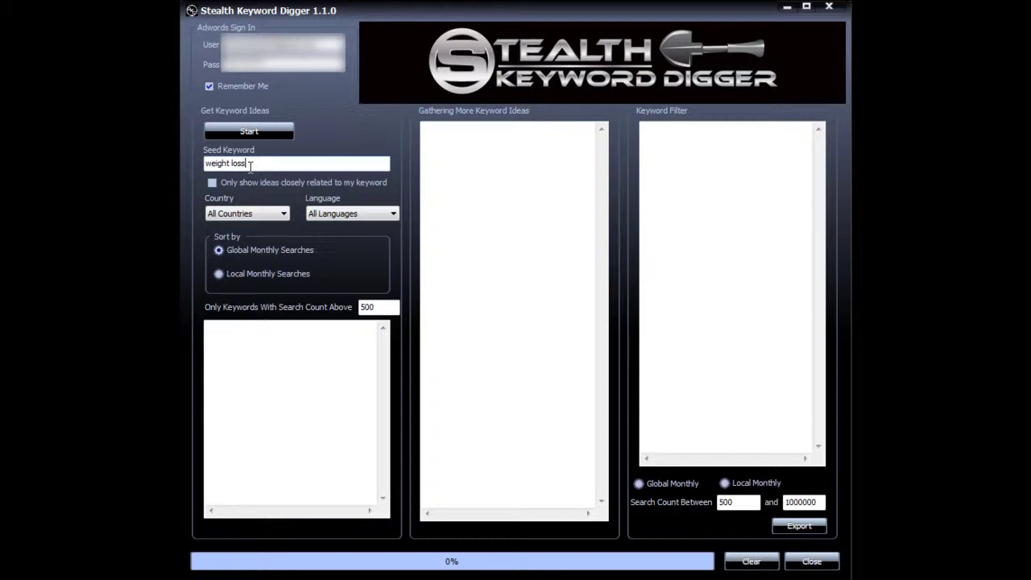
{"action": "left_click", "coordinate": [276, 213]}
{"action": "left_click", "coordinate": [249, 237]}
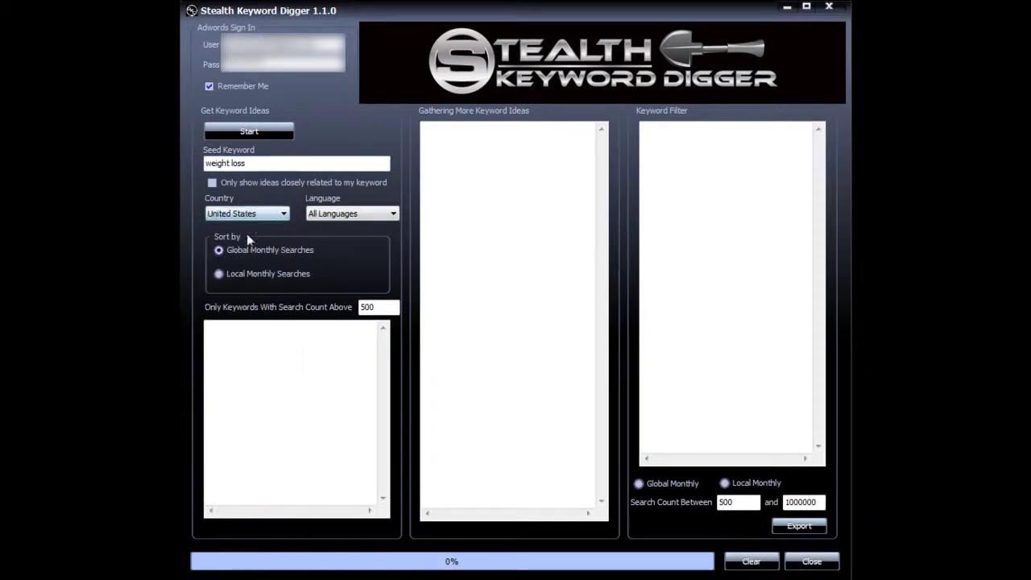
{"action": "left_click", "coordinate": [392, 213]}
{"action": "left_click", "coordinate": [358, 236]}
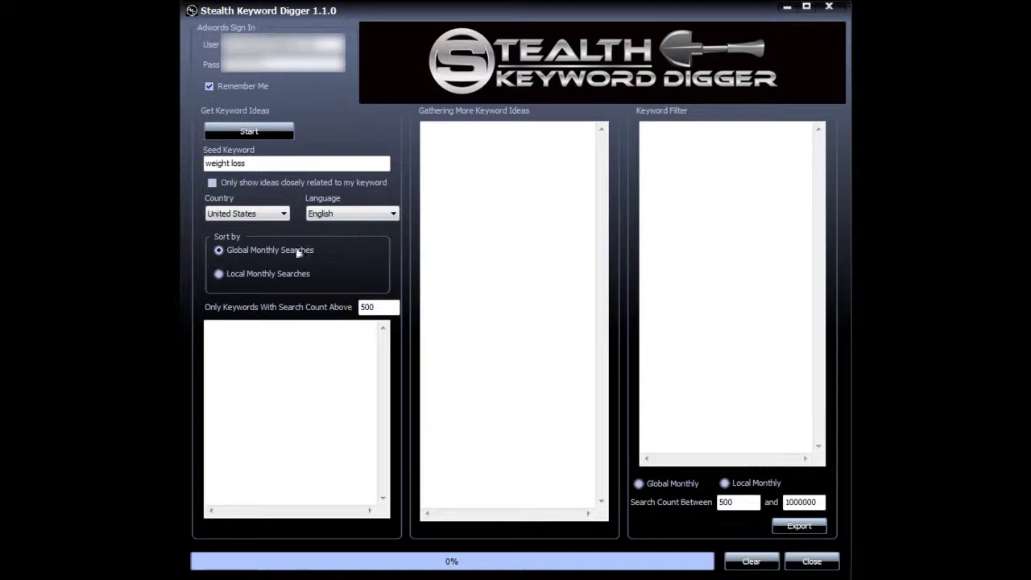
{"action": "left_click", "coordinate": [220, 274]}
{"action": "left_click", "coordinate": [218, 251]}
{"action": "left_click", "coordinate": [252, 131]}
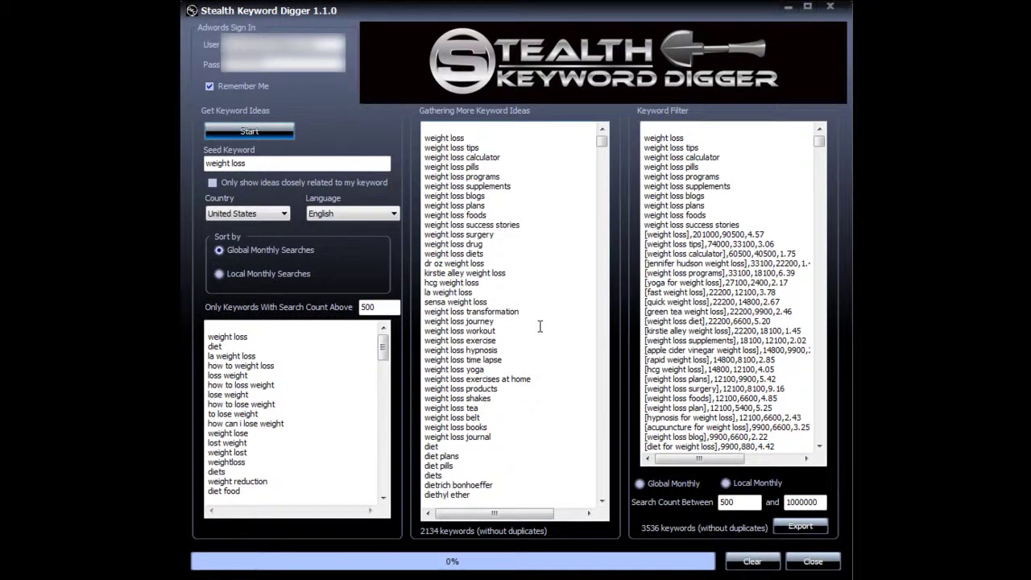
Let the run collect 2134 ideas and 3536 filtered keywords, then scroll the Keyword Filter list
{"action": "left_click_drag", "start_coordinate": [256, 163], "coordinate": [240, 164]}
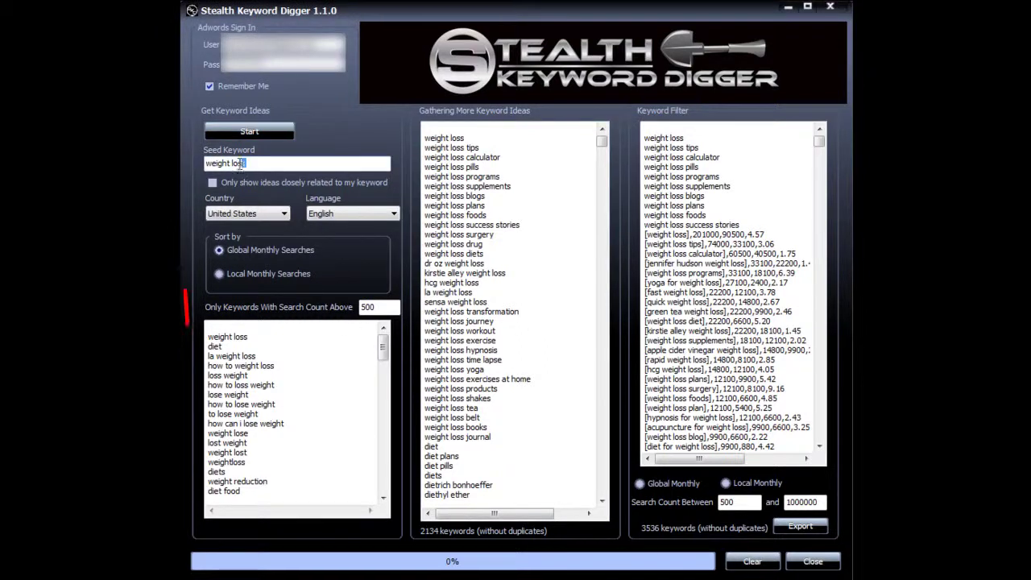
{"action": "left_click", "coordinate": [299, 403]}
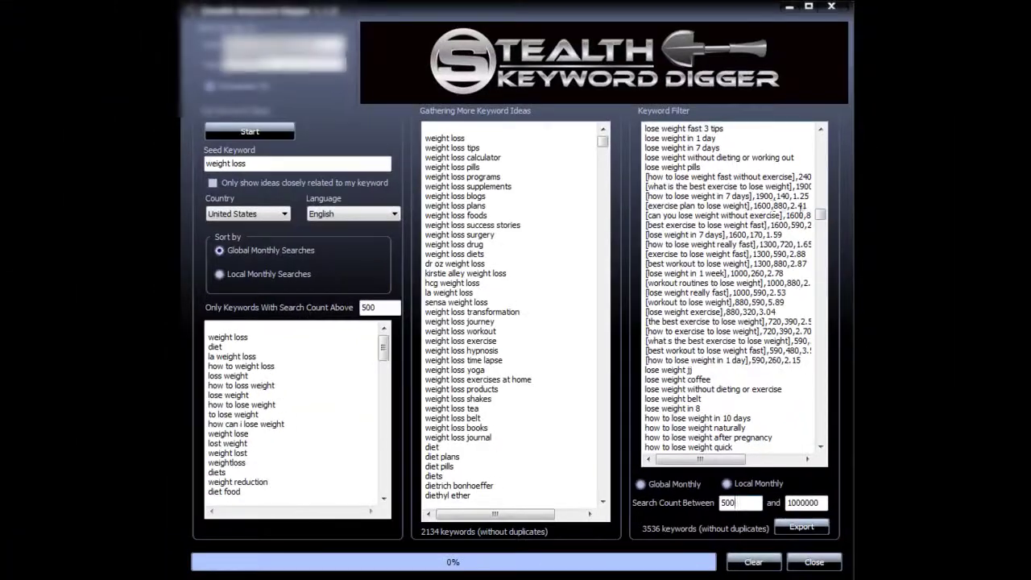
Filter keywords to 1000–3000 searches, counted by Global Monthly
{"action": "left_click_drag", "start_coordinate": [820, 214], "coordinate": [817, 138]}
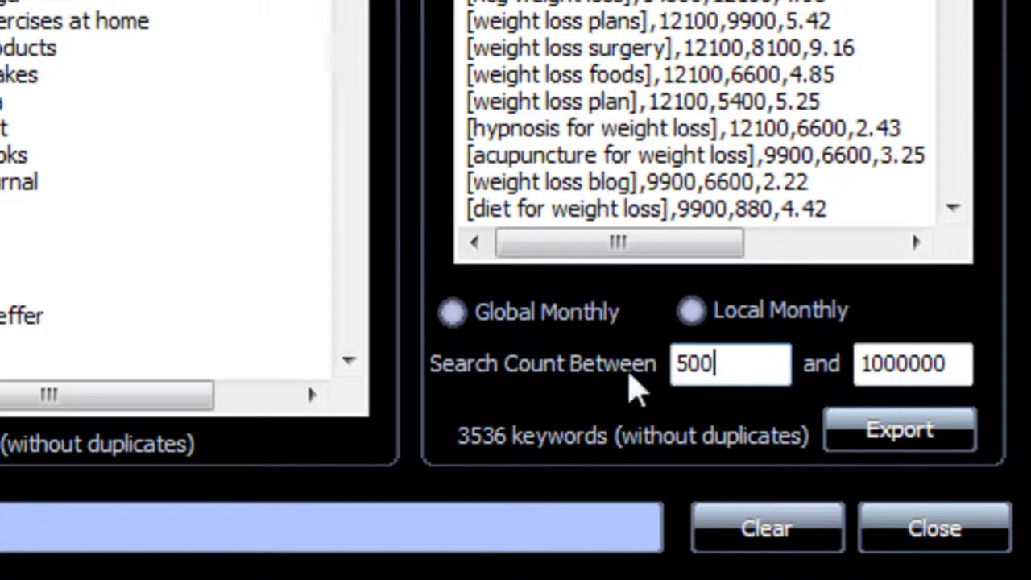
{"action": "key", "text": "BackSpace"}
{"action": "key", "text": "BackSpace"}
{"action": "key", "text": "BackSpace"}
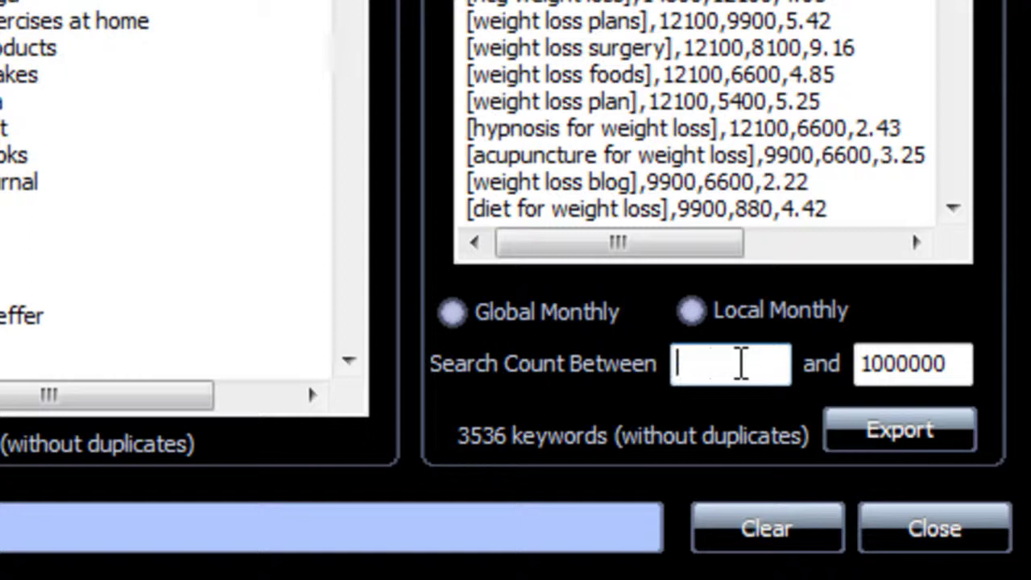
{"action": "type", "text": "1000"}
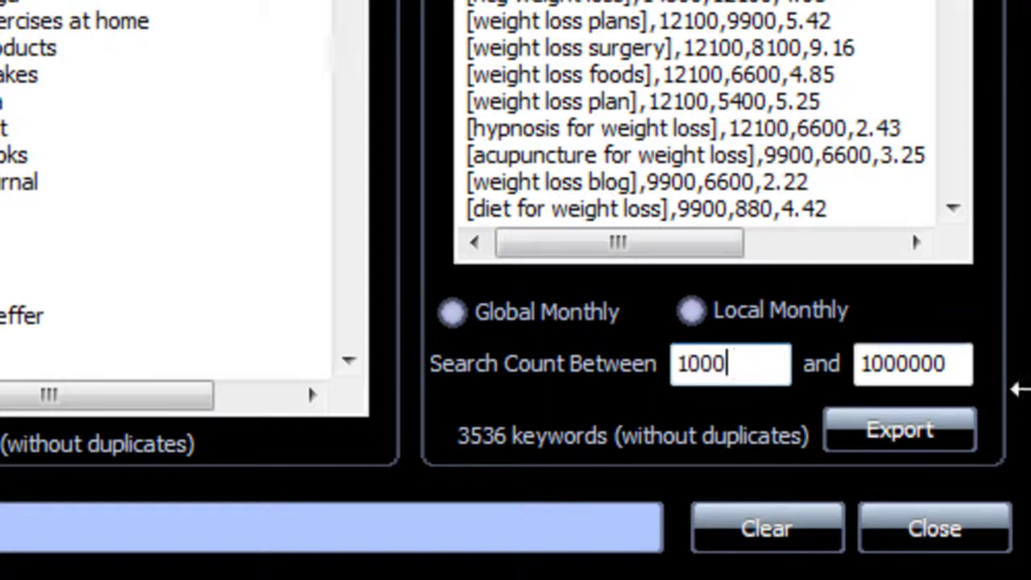
{"action": "left_click_drag", "start_coordinate": [957, 363], "coordinate": [810, 362]}
{"action": "type", "text": "3000"}
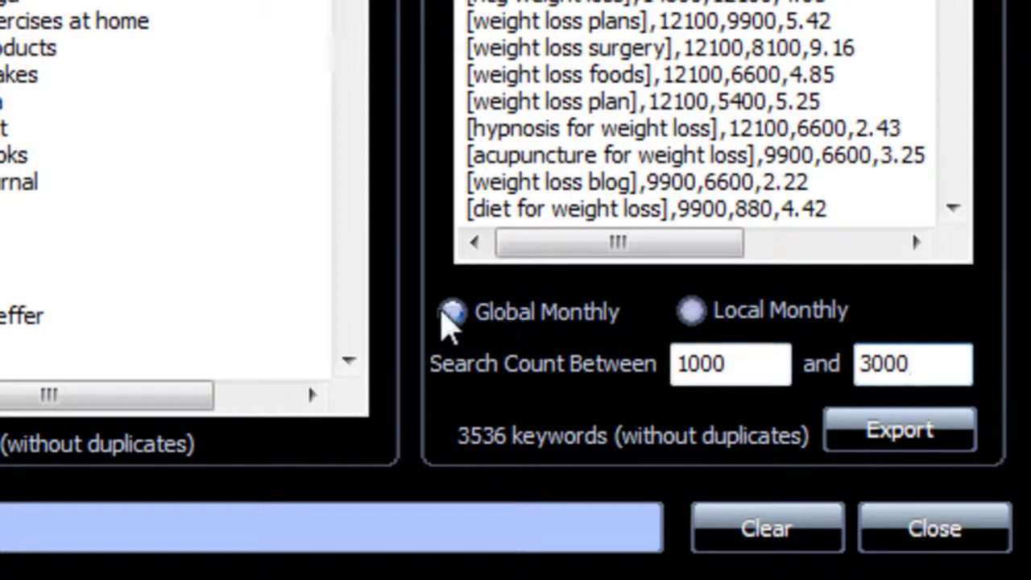
{"action": "left_click", "coordinate": [447, 314]}
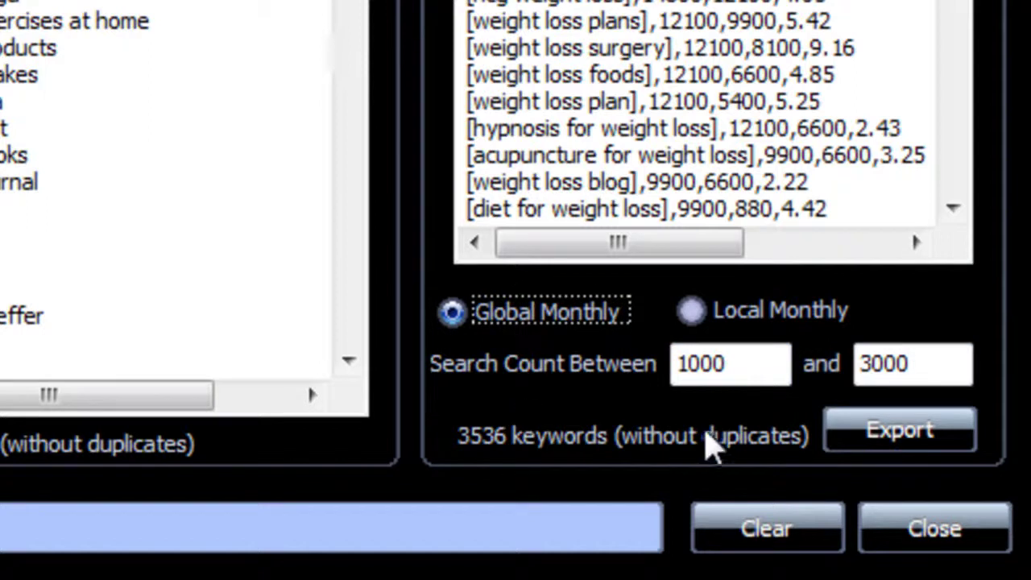
Export the filtered keywords to a CSV file named demotest
{"action": "left_click", "coordinate": [851, 432]}
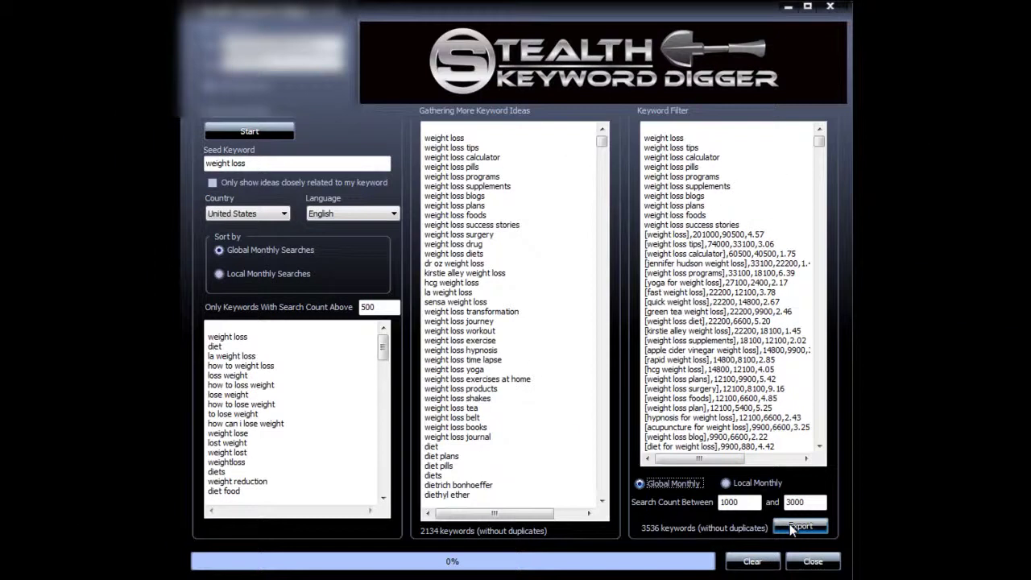
{"action": "left_click", "coordinate": [789, 524]}
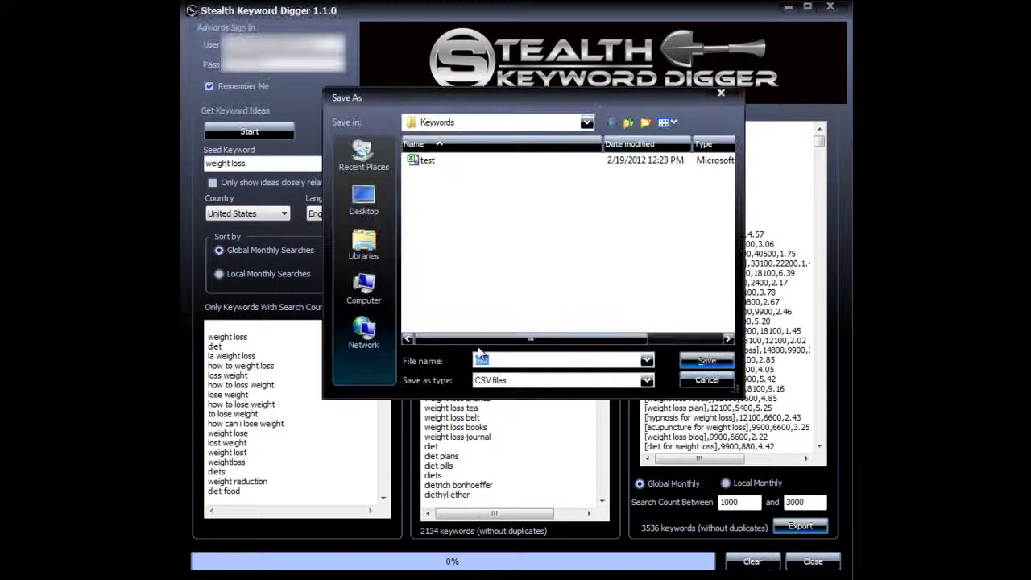
{"action": "type", "text": "demotest"}
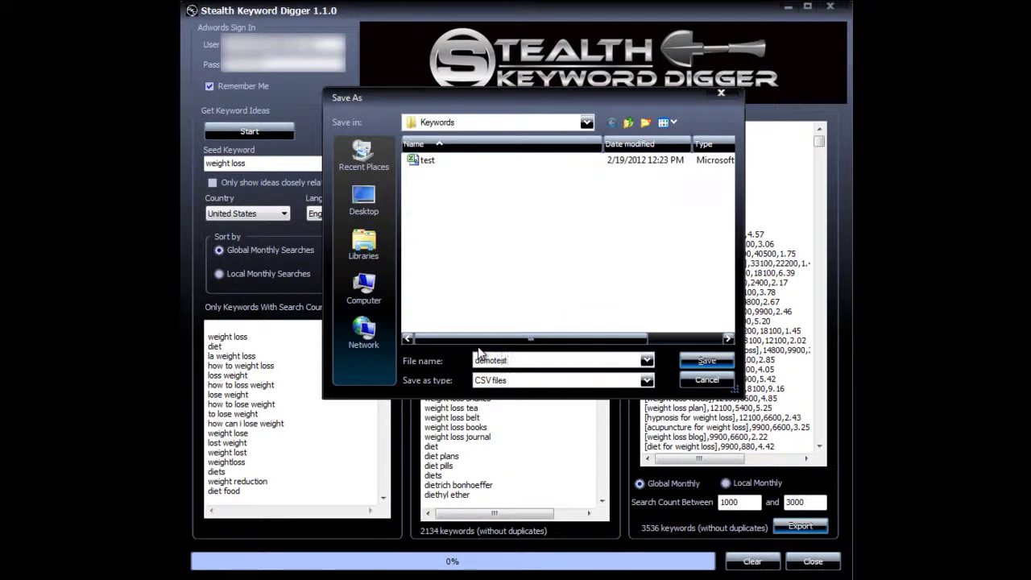
{"action": "left_click", "coordinate": [694, 363]}
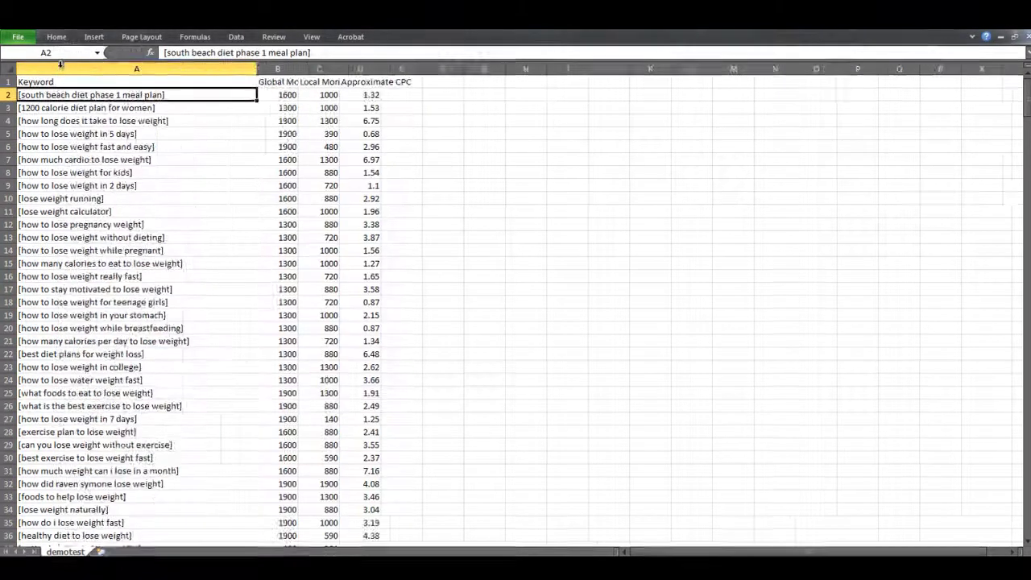
Autofit columns B, C and D to their Global Monthly, Local Monthly and Approximate CPC headers
{"action": "double_click", "coordinate": [299, 68]}
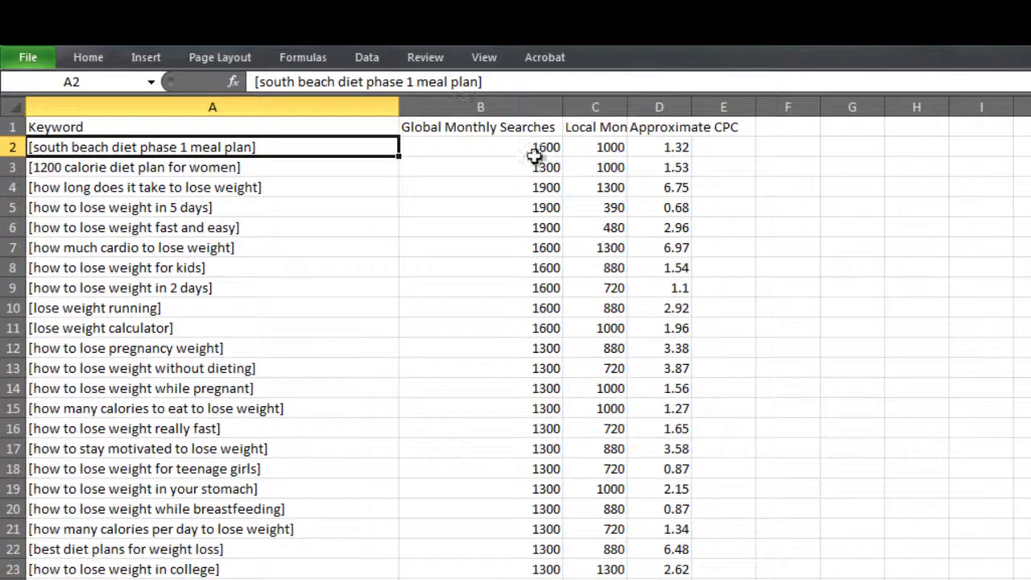
{"action": "double_click", "coordinate": [627, 106]}
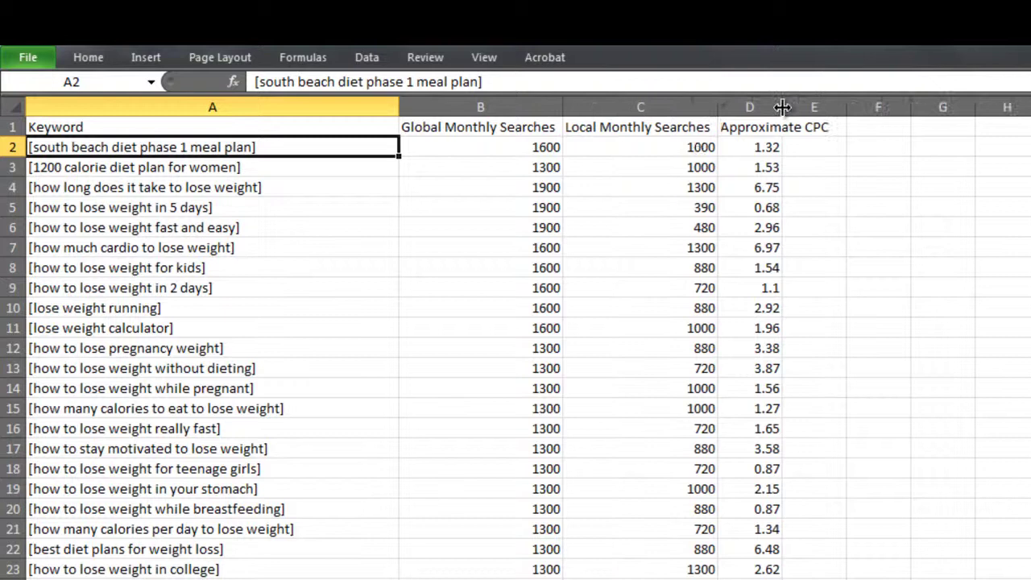
{"action": "double_click", "coordinate": [782, 107]}
{"action": "left_click", "coordinate": [624, 306]}
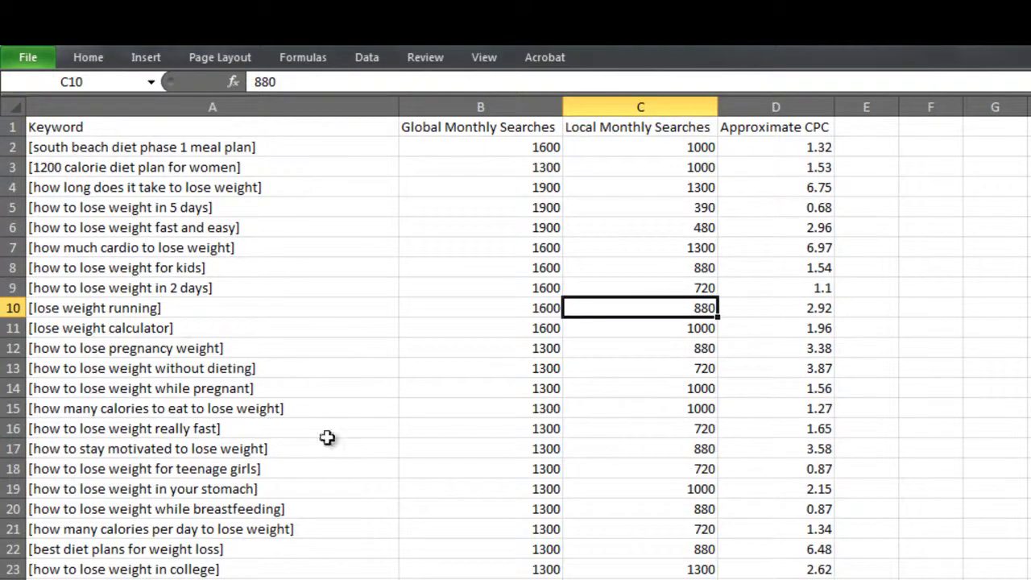
Scroll to the list's end at row 425 and back to the top
{"action": "scroll", "coordinate": [327, 437], "scroll_direction": "down", "scroll_amount": 20}
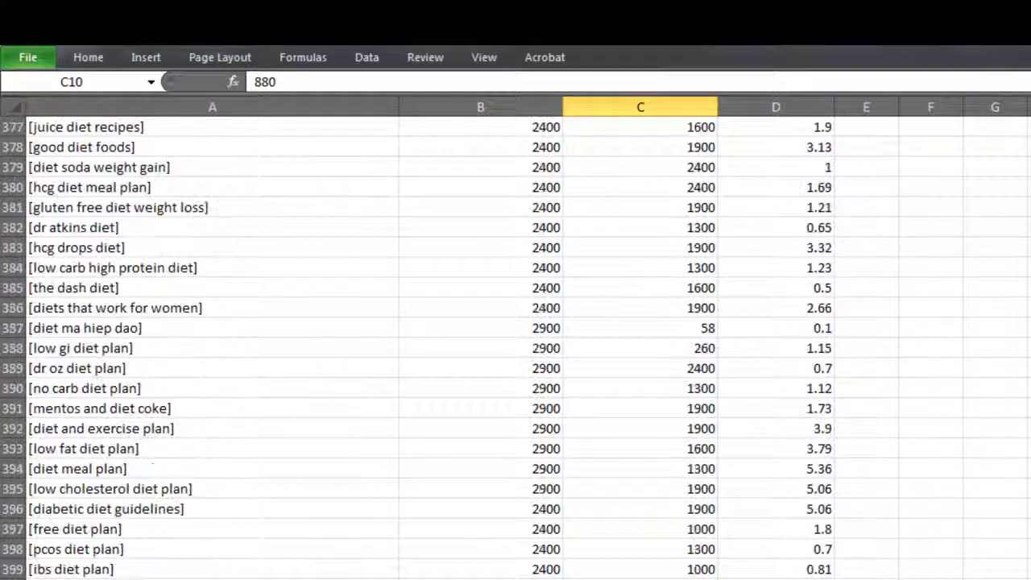
{"action": "scroll", "coordinate": [515, 347], "scroll_direction": "down", "scroll_amount": 10}
{"action": "left_click", "coordinate": [134, 529]}
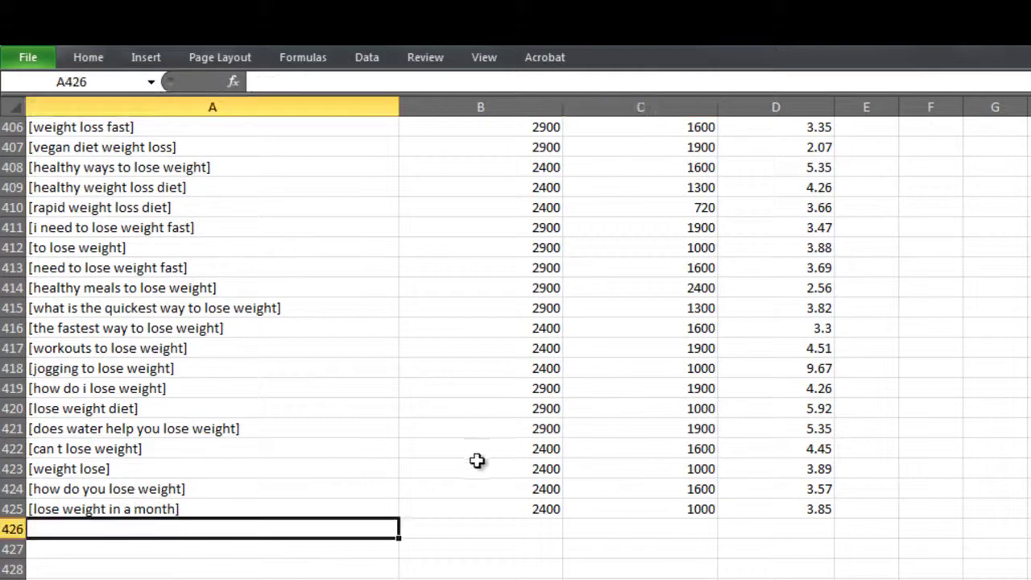
{"action": "scroll", "coordinate": [516, 346], "scroll_direction": "up", "scroll_amount": 20}
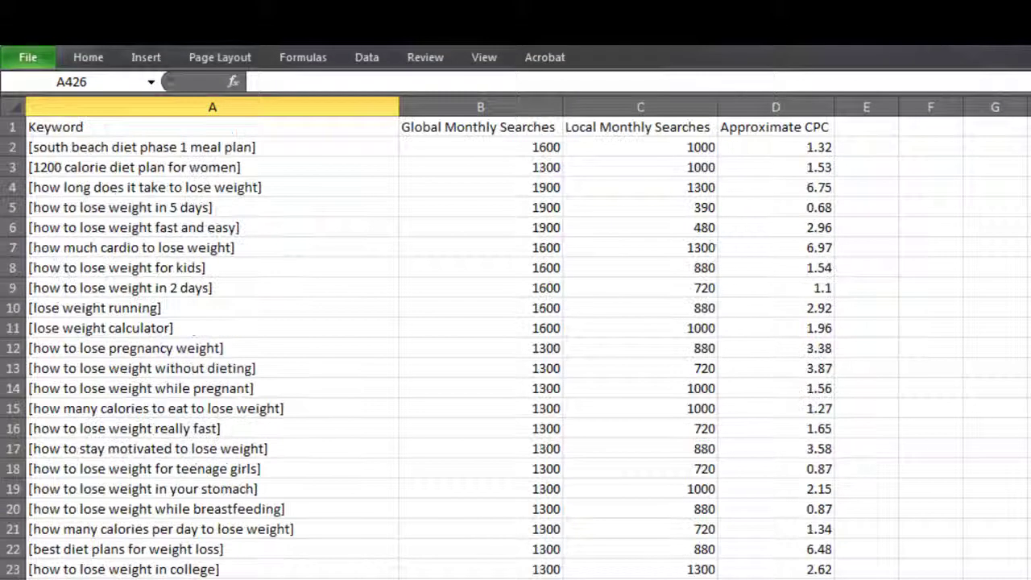
{"action": "left_click", "coordinate": [267, 224]}
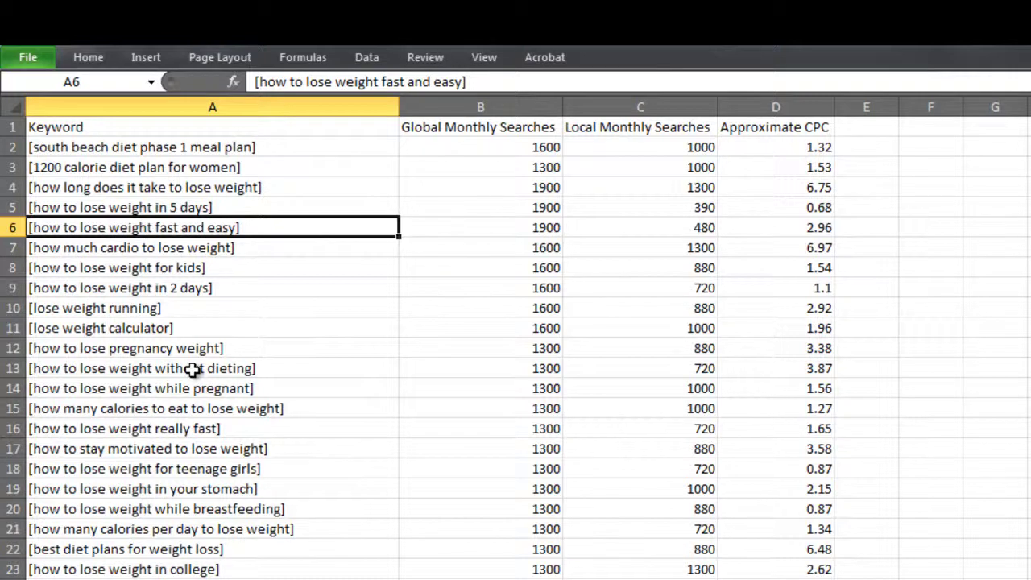
Check the green tea keyword's CPC and global monthly searches
{"action": "left_click", "coordinate": [173, 508]}
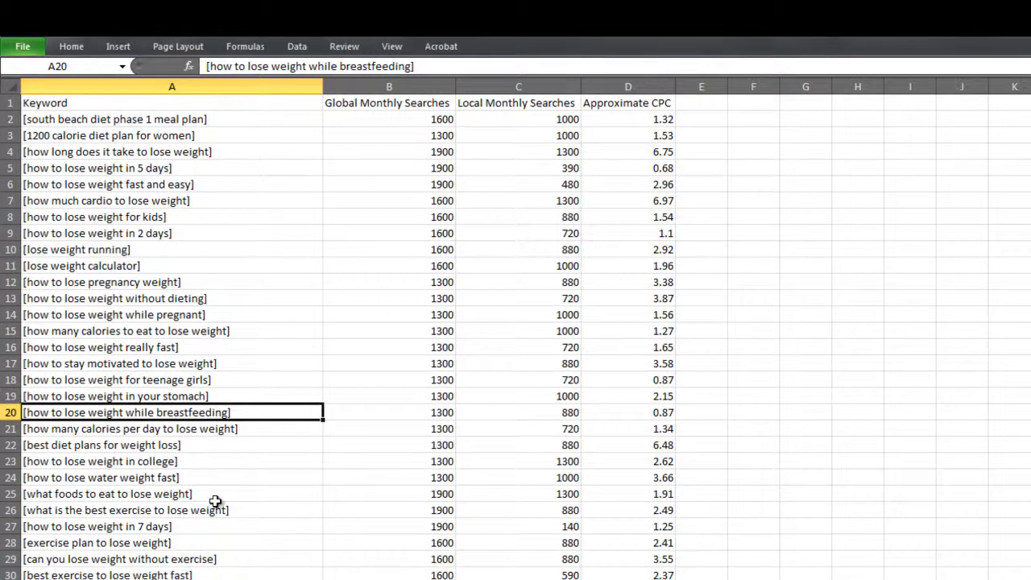
{"action": "scroll", "coordinate": [214, 538], "scroll_direction": "down", "scroll_amount": 4}
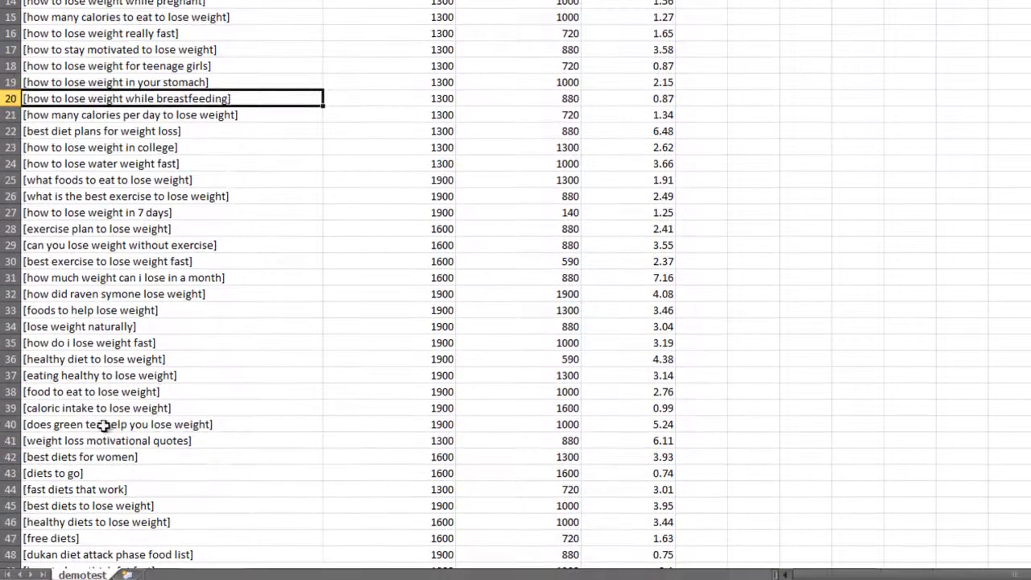
{"action": "left_click", "coordinate": [105, 524]}
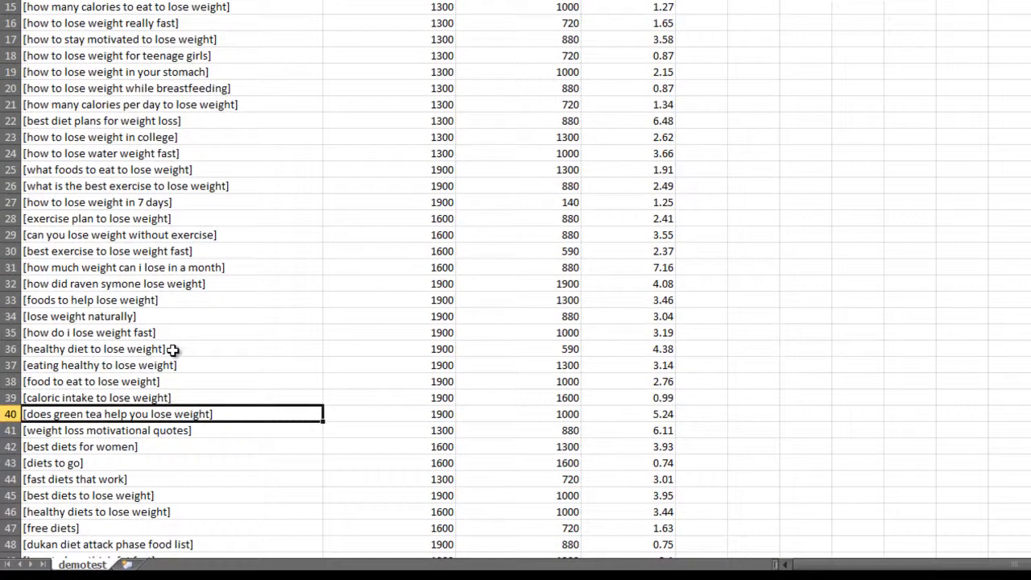
{"action": "left_click", "coordinate": [668, 415]}
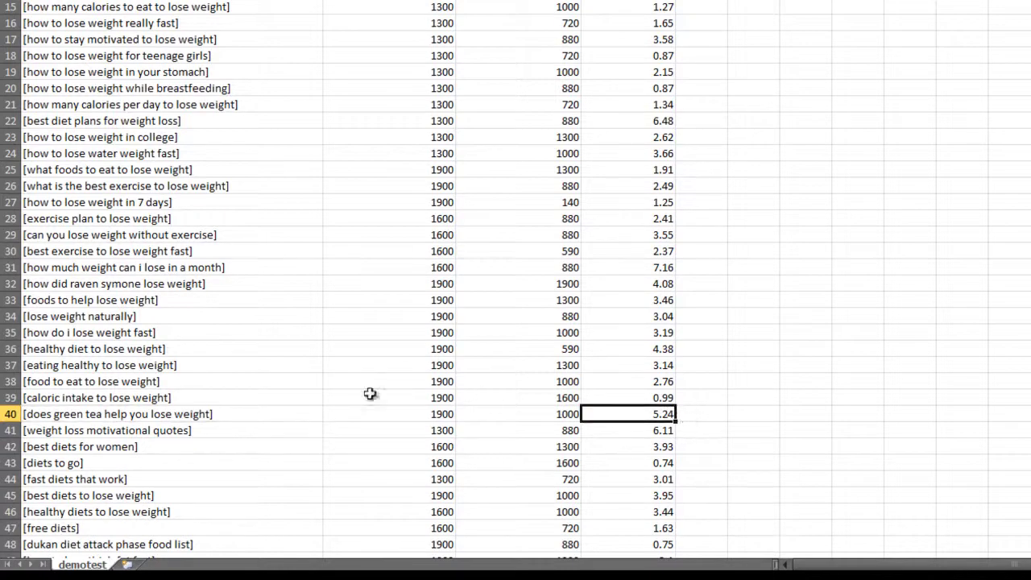
{"action": "left_click", "coordinate": [423, 416]}
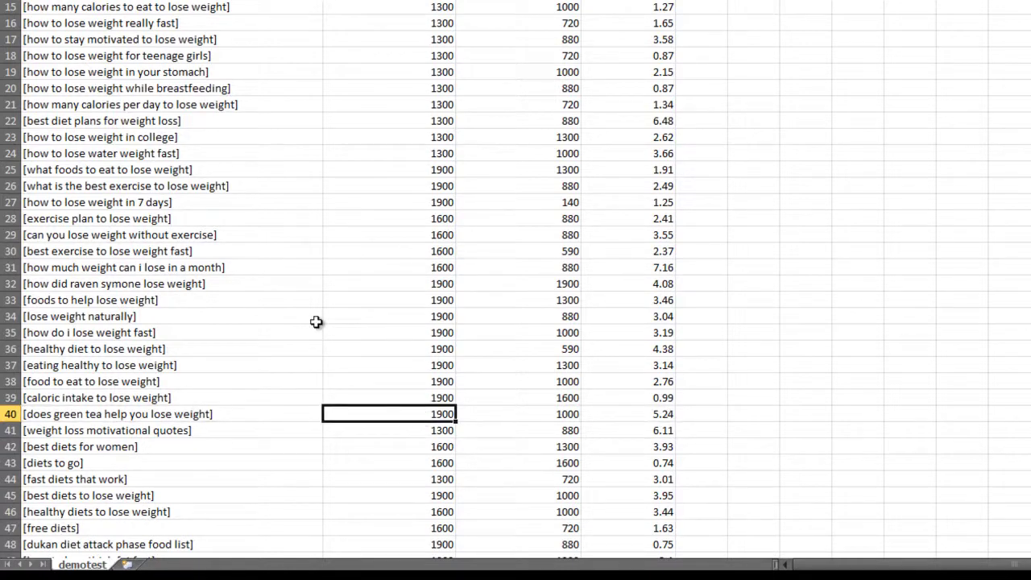
Review the belly fat loss and healthy smoothie recipes keywords, then return near the top
{"action": "scroll", "coordinate": [315, 321], "scroll_direction": "down", "scroll_amount": 11}
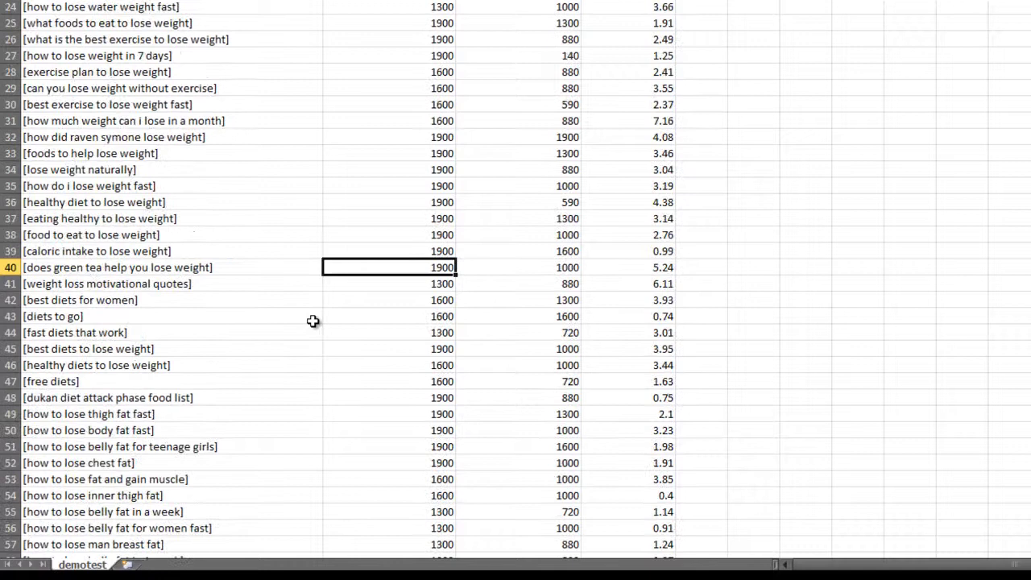
{"action": "left_click", "coordinate": [171, 396]}
{"action": "scroll", "coordinate": [193, 394], "scroll_direction": "down", "scroll_amount": 4}
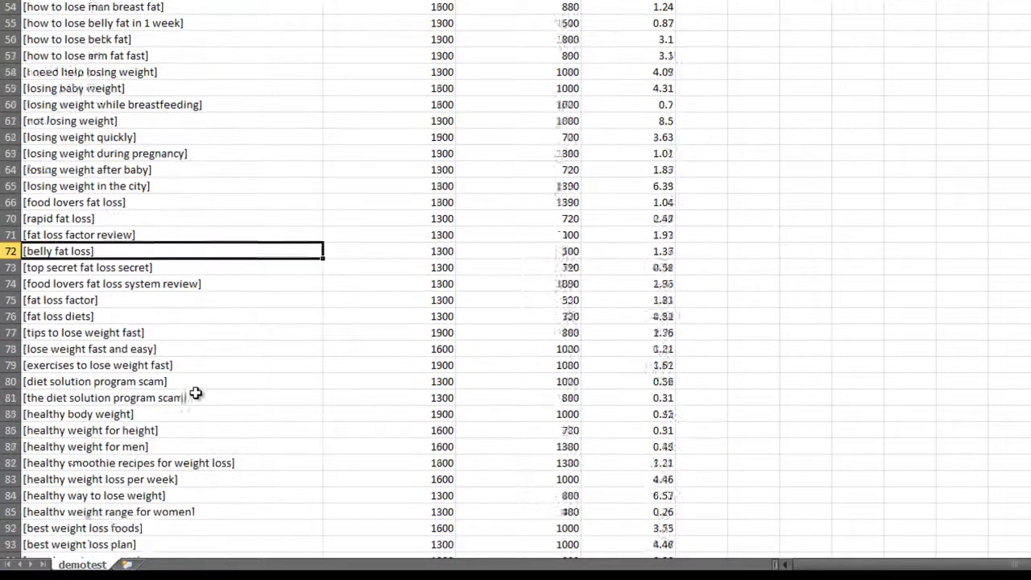
{"action": "left_click", "coordinate": [81, 414]}
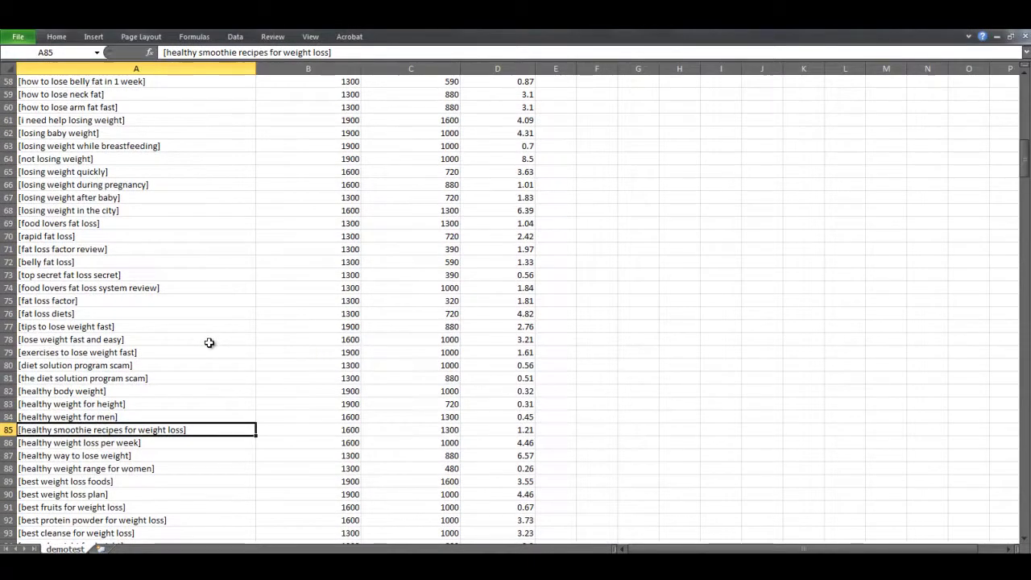
{"action": "scroll", "coordinate": [207, 340], "scroll_direction": "up", "scroll_amount": 19}
{"action": "left_click", "coordinate": [177, 212]}
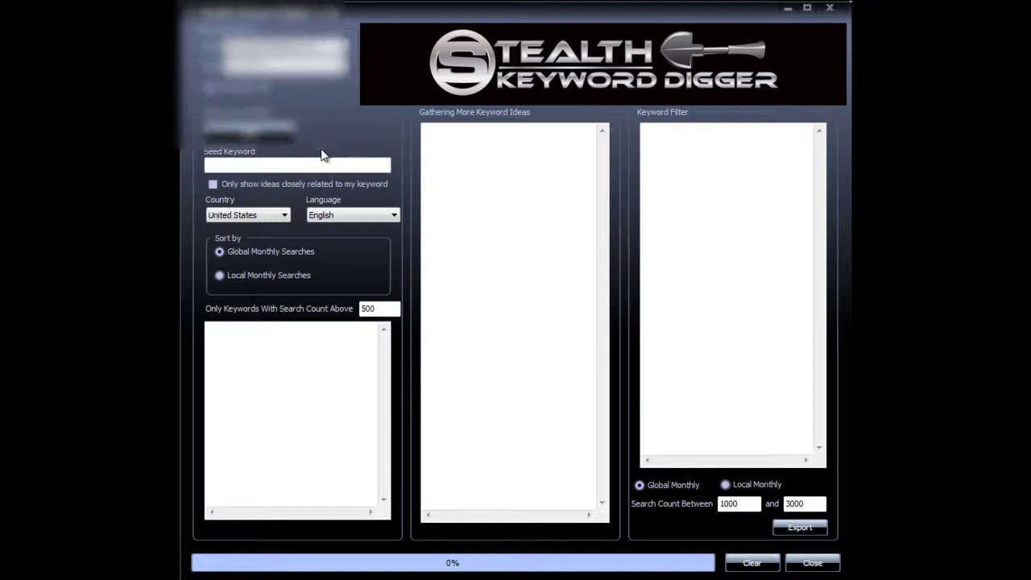
Enter seed 'digital camera', limit ideas to closely related ones, and start gathering
{"action": "left_click", "coordinate": [274, 165]}
{"action": "type", "text": "digital camera"}
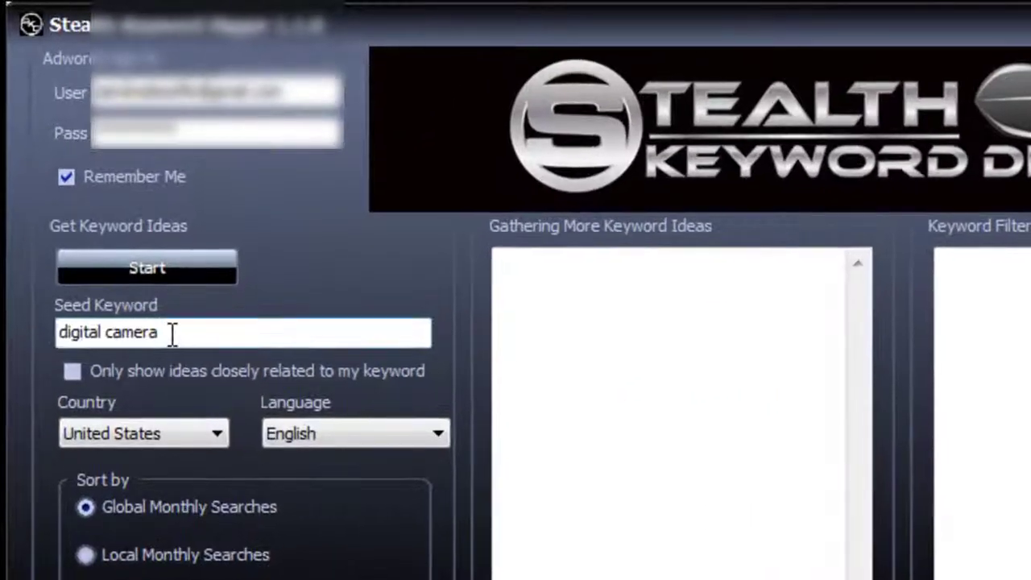
{"action": "left_click", "coordinate": [76, 370]}
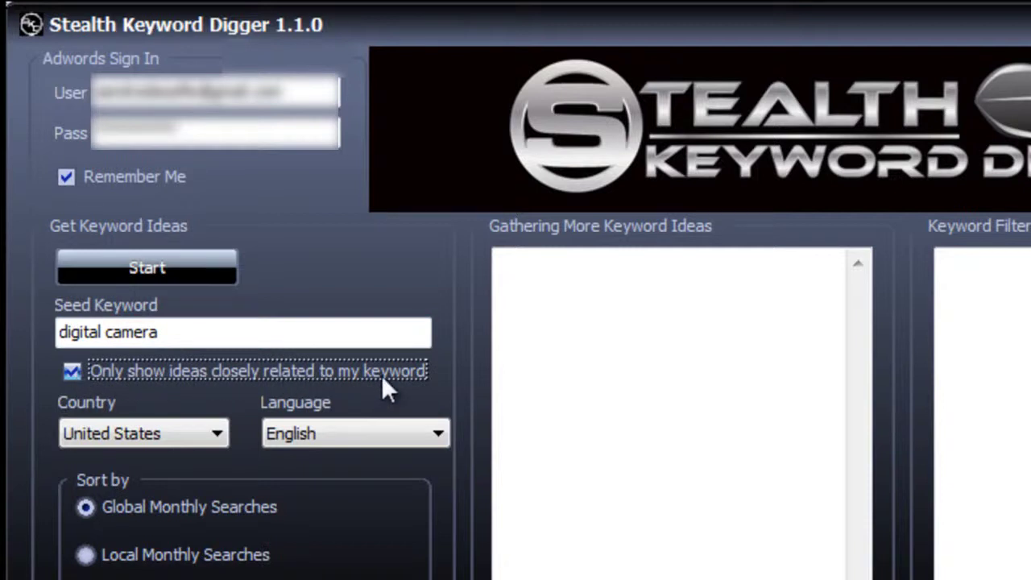
{"action": "left_click", "coordinate": [184, 261]}
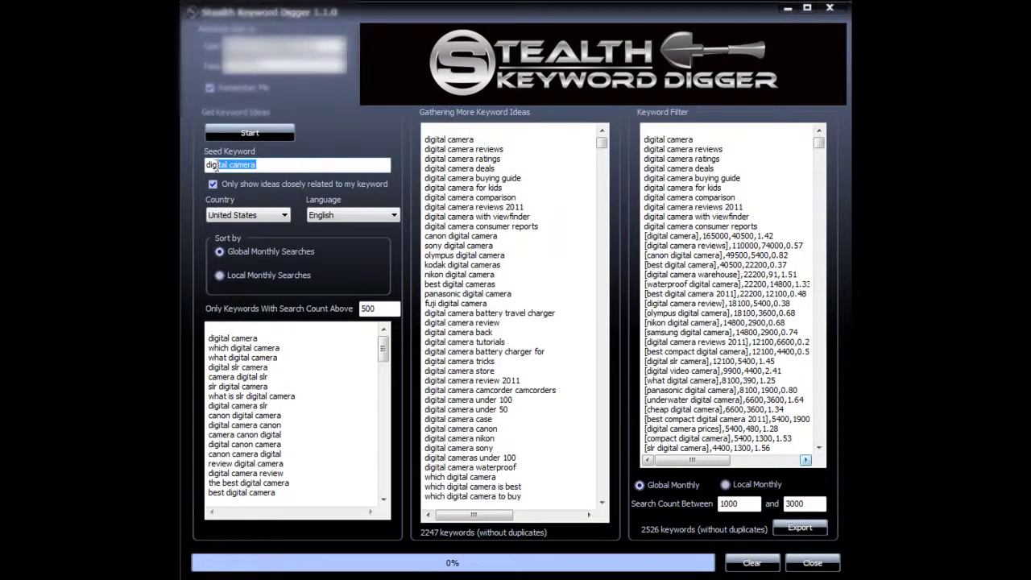
Change the search count range to 1000–5000
{"action": "left_click_drag", "start_coordinate": [287, 165], "coordinate": [205, 165]}
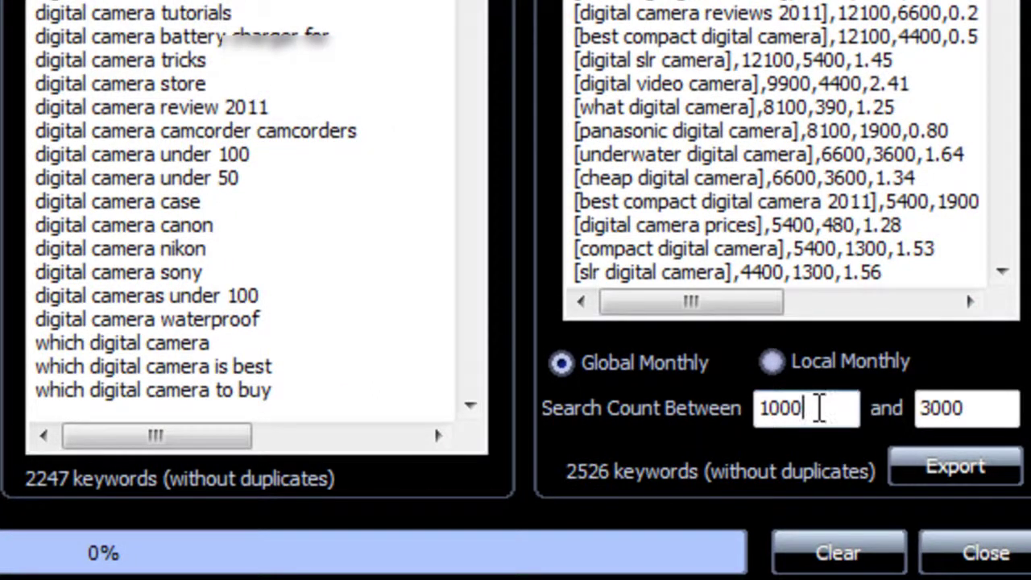
{"action": "left_click_drag", "start_coordinate": [813, 408], "coordinate": [752, 410]}
{"action": "left_click", "coordinate": [1003, 408]}
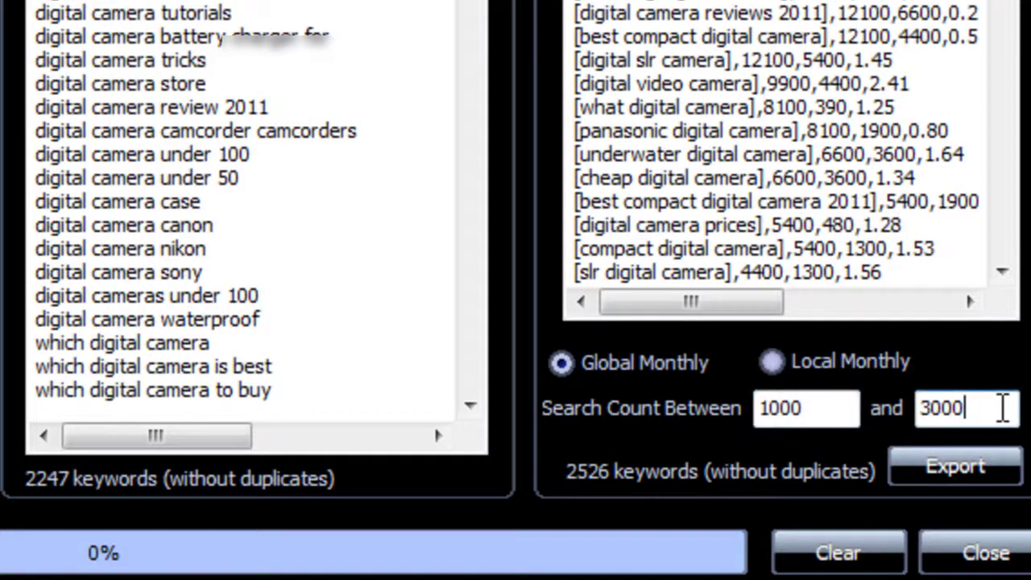
{"action": "key", "text": "BackSpace"}
{"action": "key", "text": "BackSpace"}
{"action": "key", "text": "BackSpace"}
{"action": "key", "text": "BackSpace"}
{"action": "type", "text": "5000"}
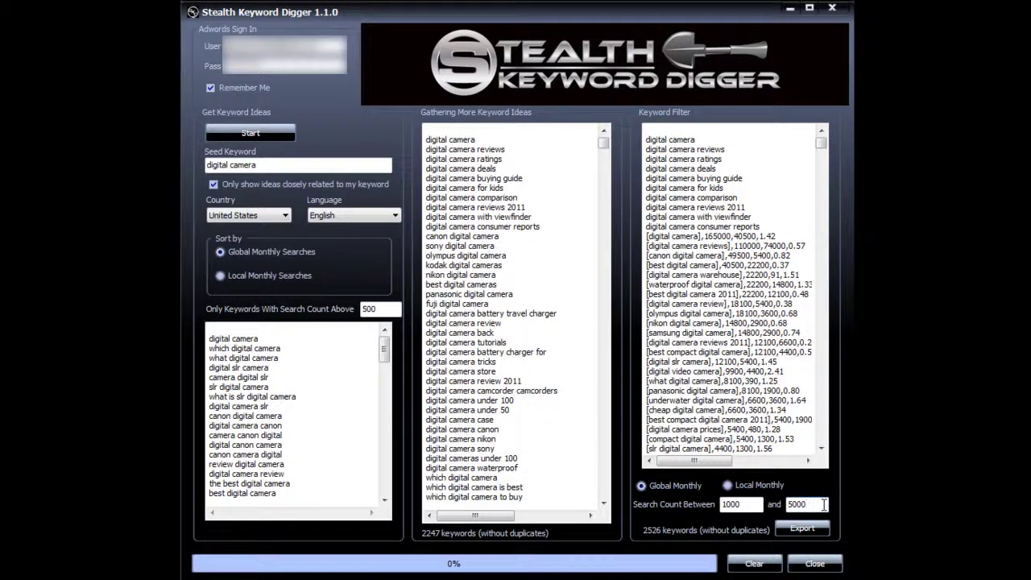
Export the filtered digital camera keywords as demo2
{"action": "left_click", "coordinate": [802, 528]}
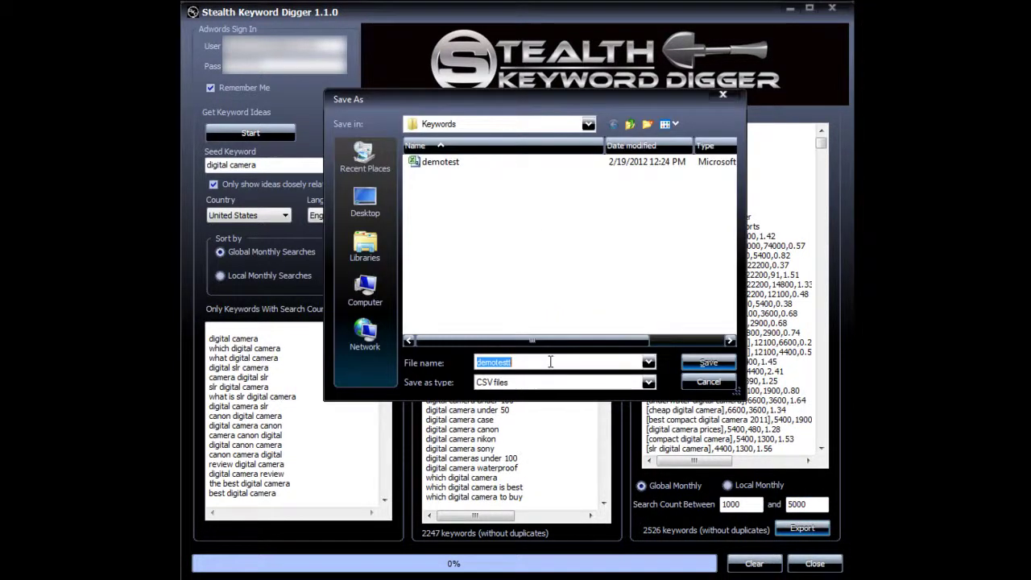
{"action": "type", "text": "demo2"}
{"action": "left_click", "coordinate": [716, 362]}
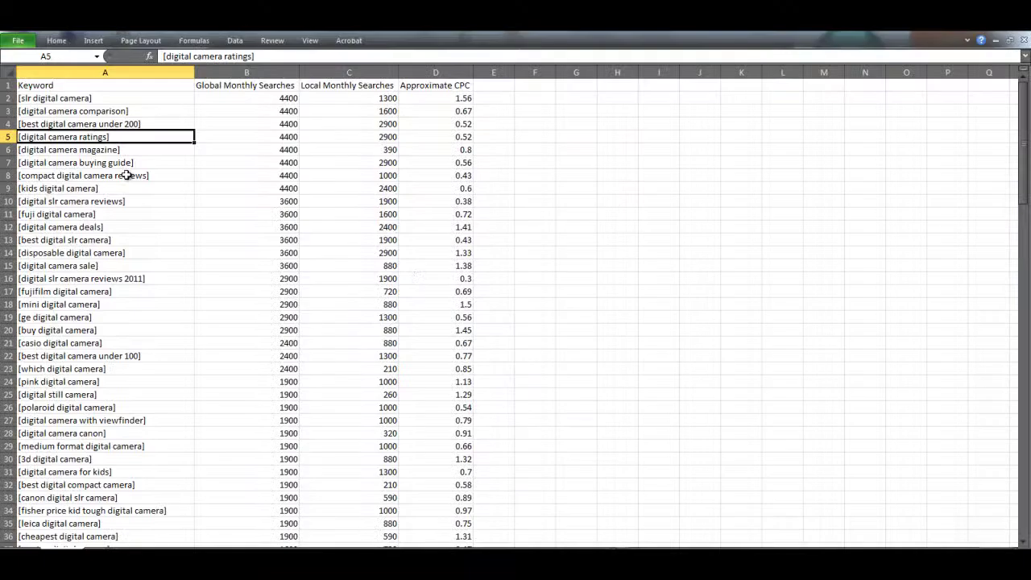
Confirm the demo2 digital camera list ends at row 133, then return to the top
{"action": "left_click", "coordinate": [129, 187]}
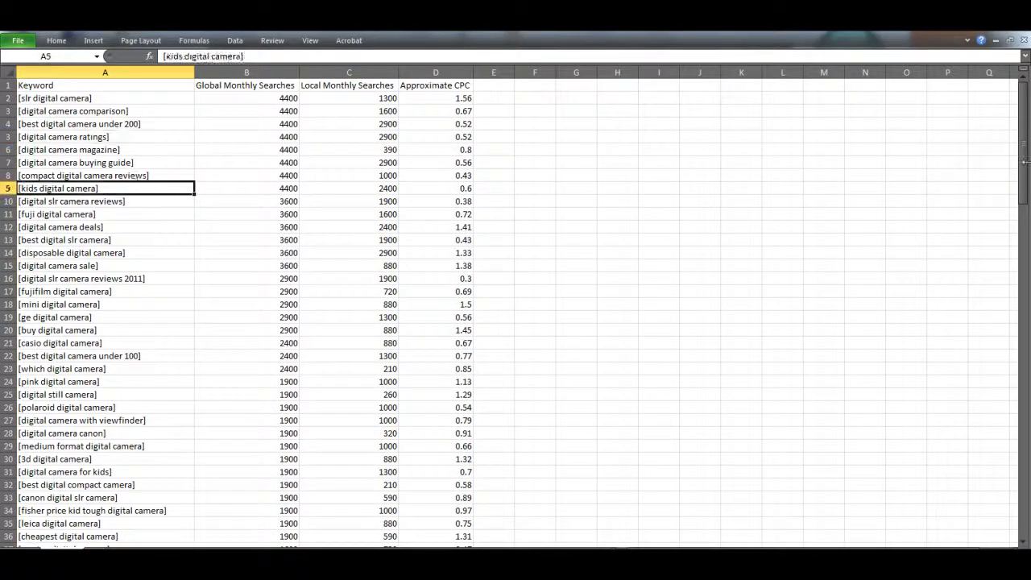
{"action": "left_click_drag", "start_coordinate": [1023, 113], "coordinate": [1023, 156]}
{"action": "scroll", "coordinate": [30, 454], "scroll_direction": "down", "scroll_amount": 2}
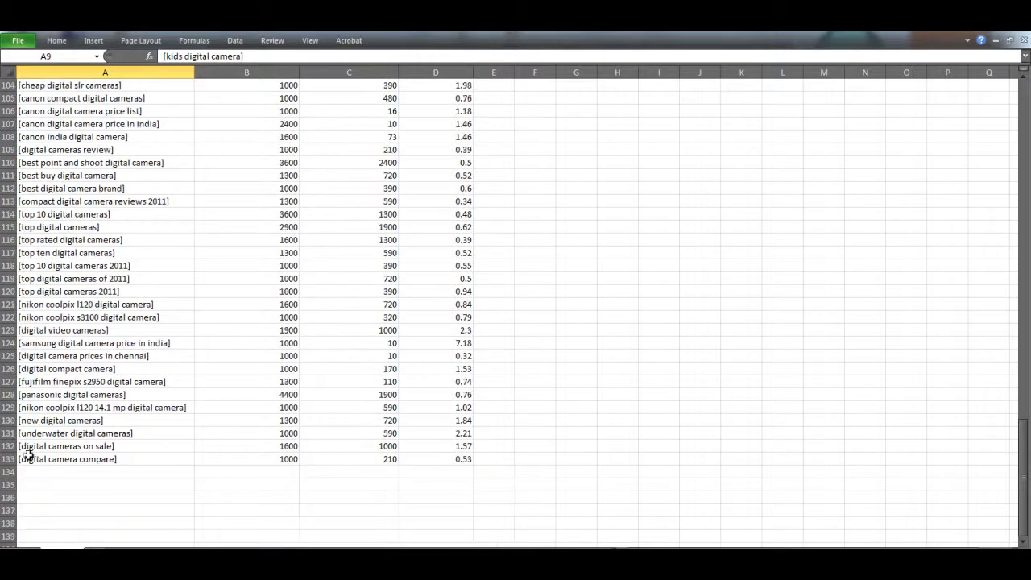
{"action": "left_click", "coordinate": [32, 458]}
{"action": "scroll", "coordinate": [196, 362], "scroll_direction": "up", "scroll_amount": 20}
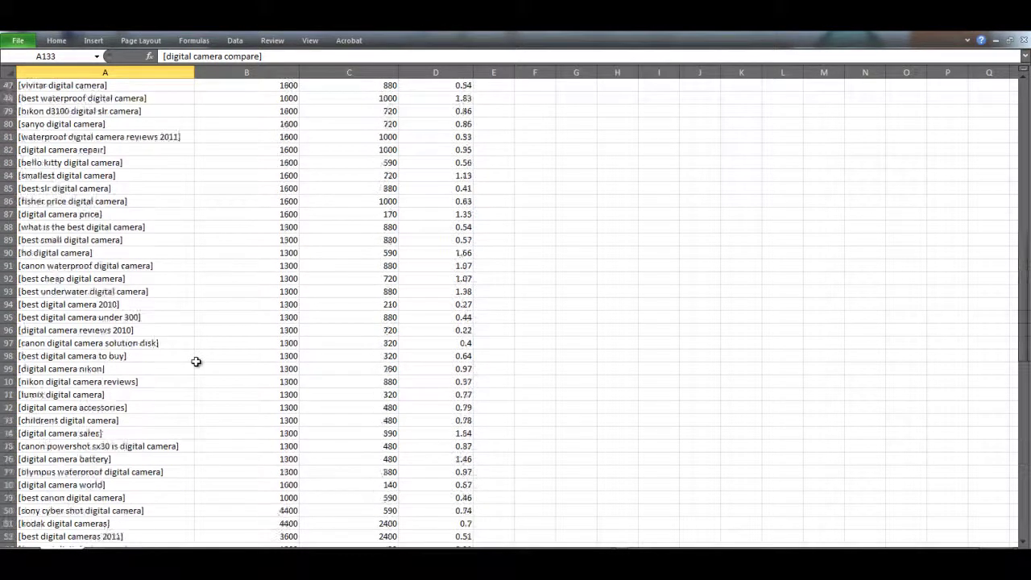
{"action": "left_click", "coordinate": [190, 241]}
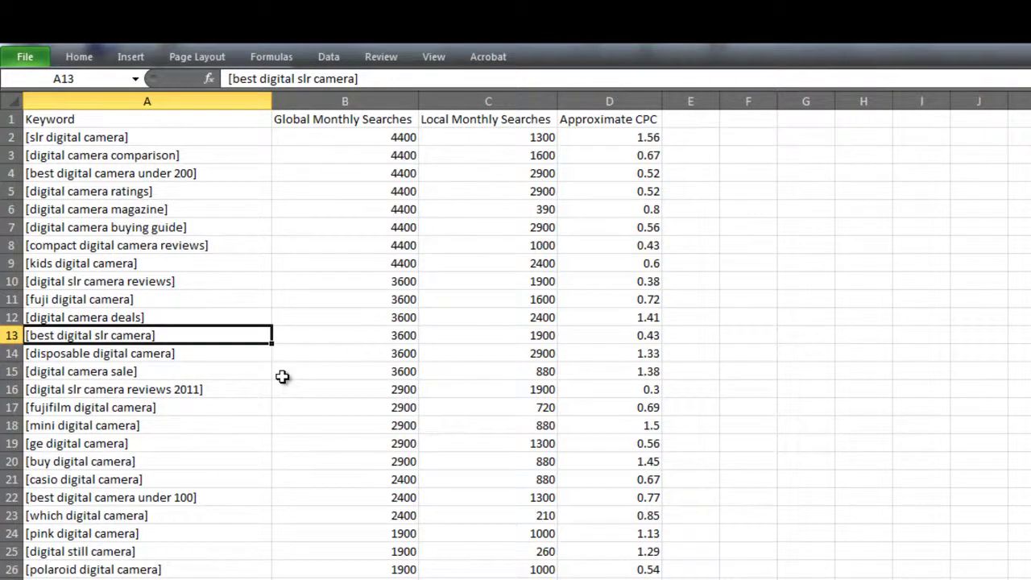
{"action": "left_click", "coordinate": [208, 155]}
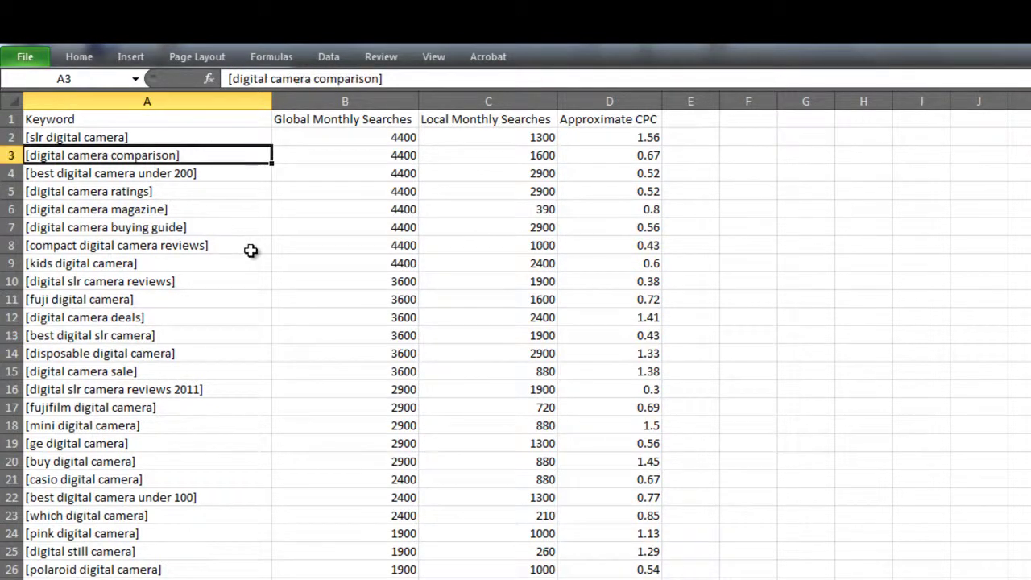
{"action": "left_click", "coordinate": [99, 174]}
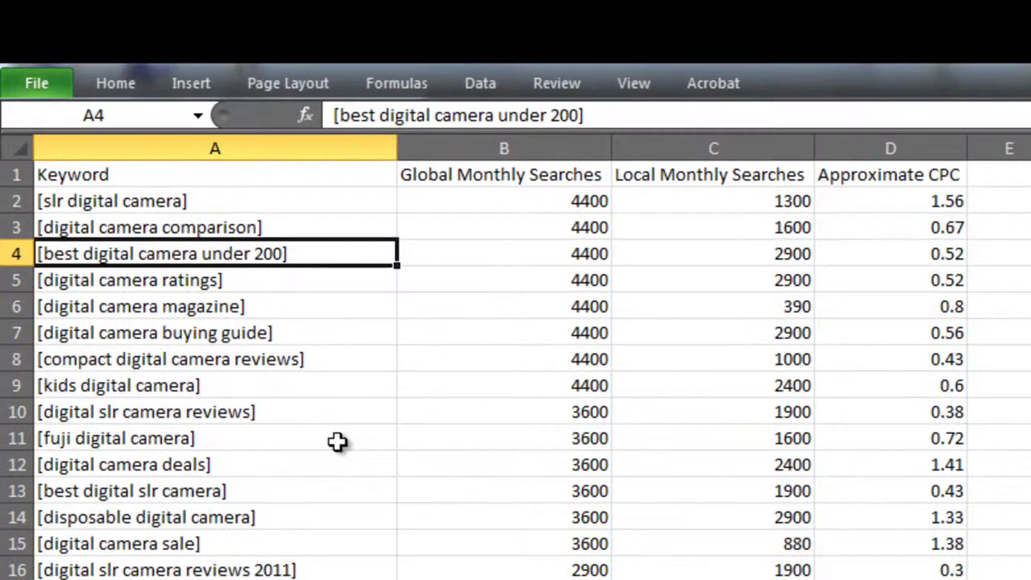
{"action": "left_click", "coordinate": [531, 241]}
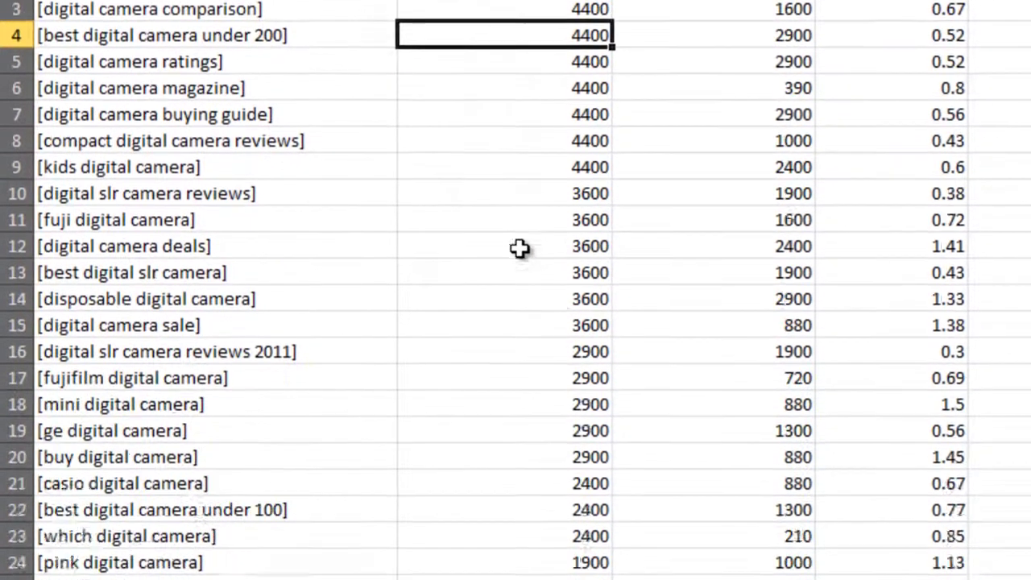
{"action": "key", "text": "Return"}
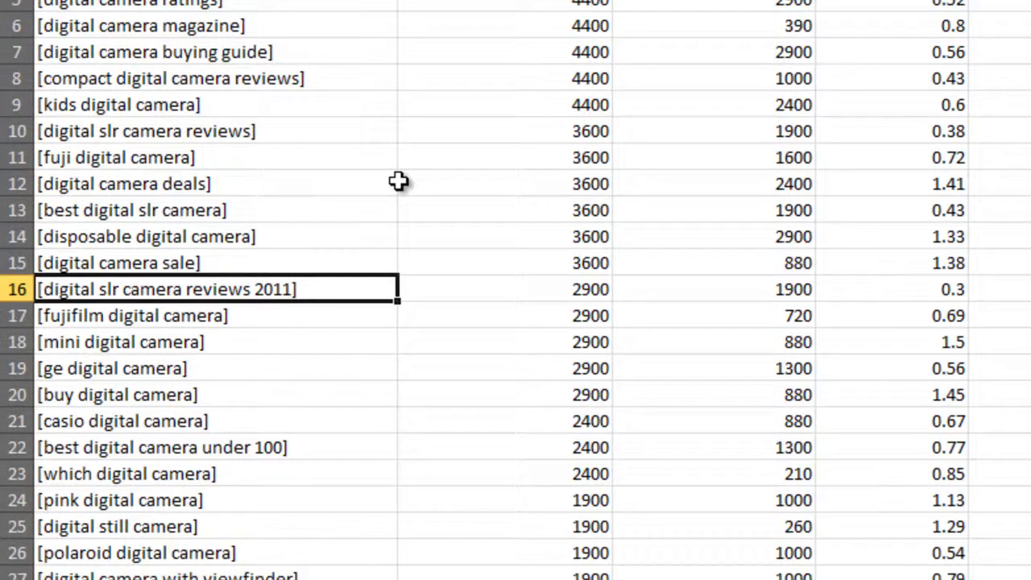
{"action": "left_click", "coordinate": [576, 294]}
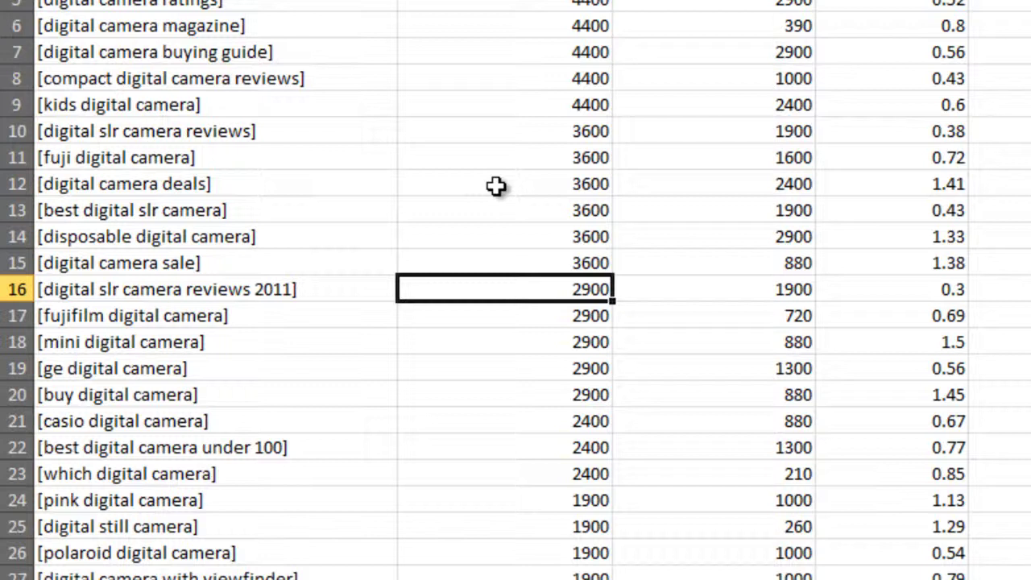
{"action": "scroll", "coordinate": [495, 186], "scroll_direction": "down", "scroll_amount": 4}
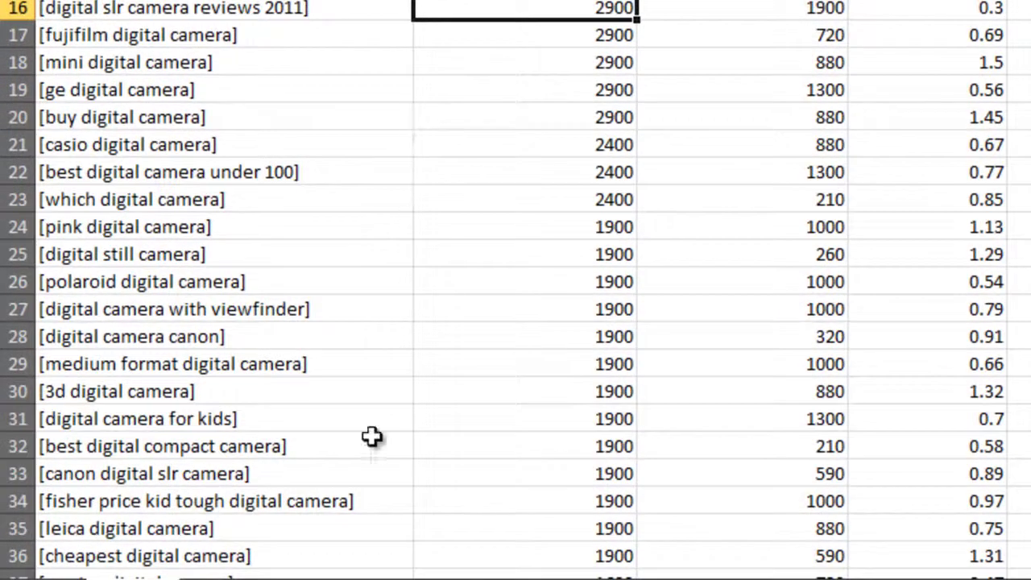
{"action": "left_click", "coordinate": [338, 499]}
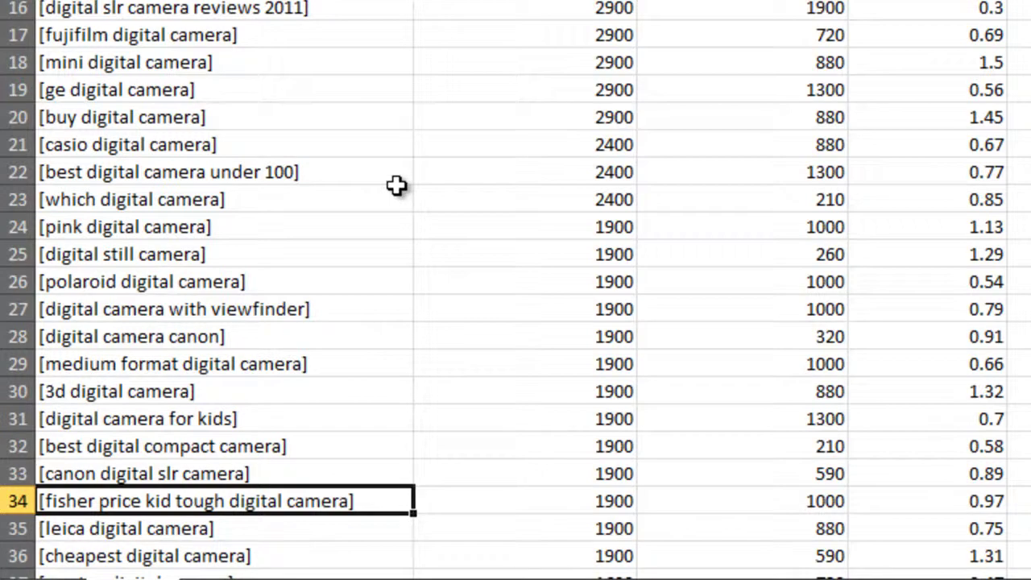
{"action": "left_click", "coordinate": [416, 89]}
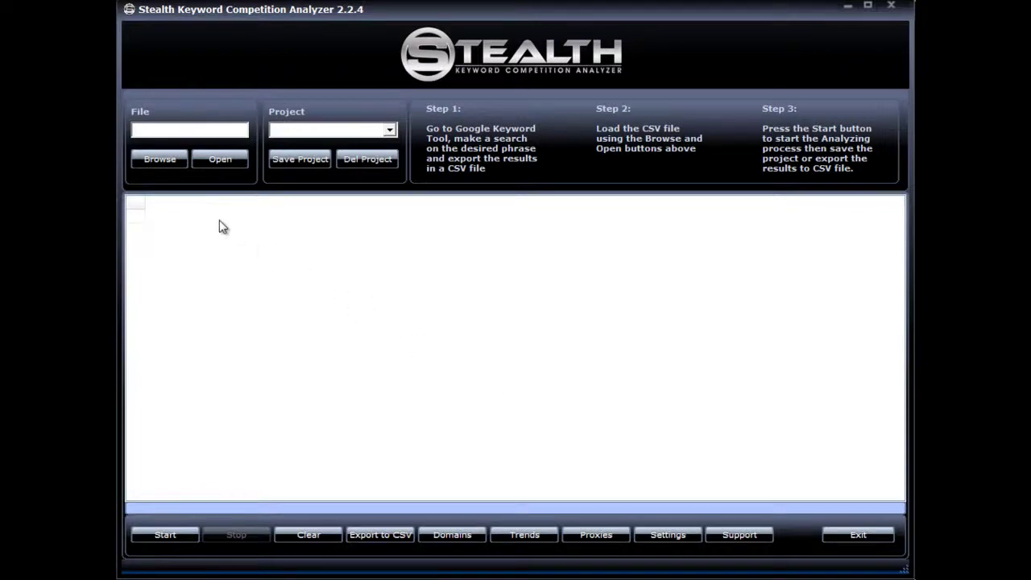
Choose demotest.csv as the keyword file to load
{"action": "left_click", "coordinate": [160, 159]}
{"action": "left_click", "coordinate": [412, 160]}
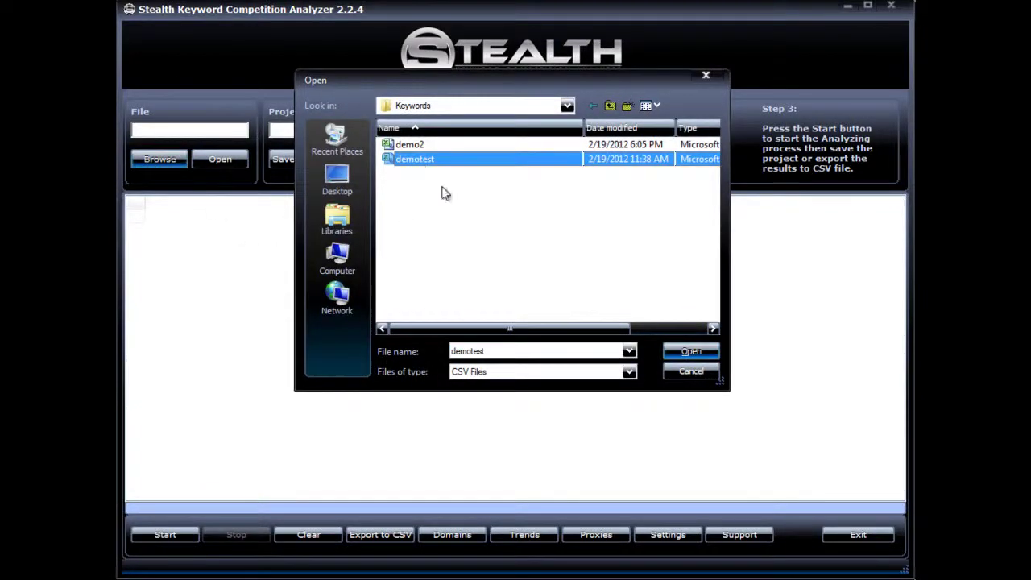
{"action": "left_click", "coordinate": [691, 352]}
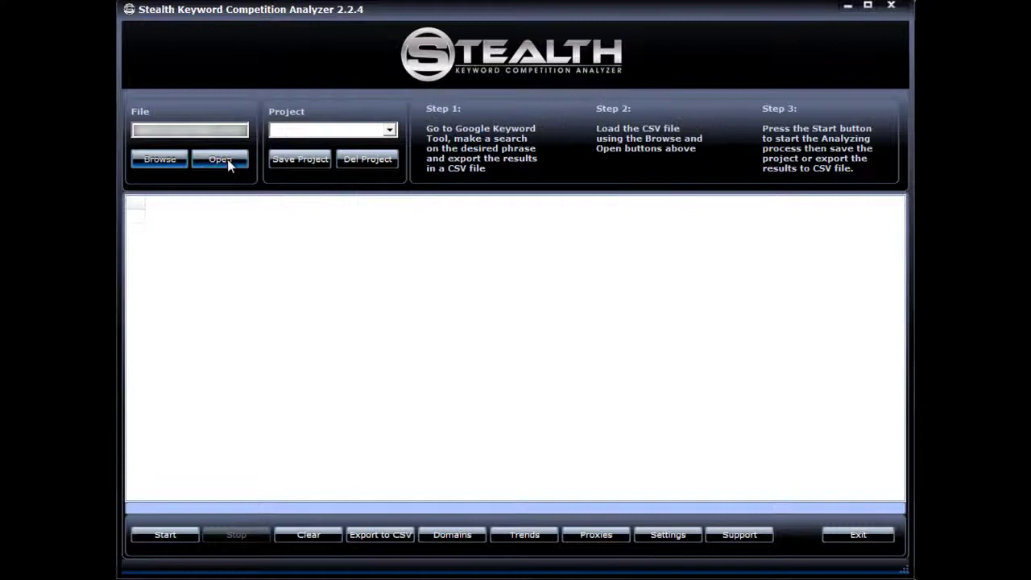
Import it with Global Monthly Searches as Searches Month and start the competition analysis
{"action": "left_click", "coordinate": [219, 159]}
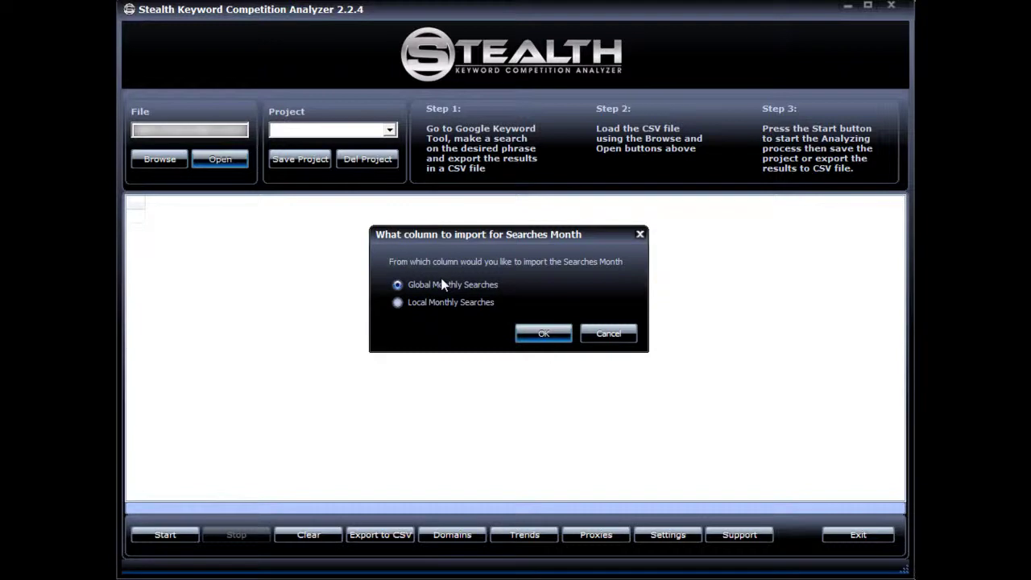
{"action": "left_click", "coordinate": [397, 303]}
{"action": "left_click", "coordinate": [398, 285]}
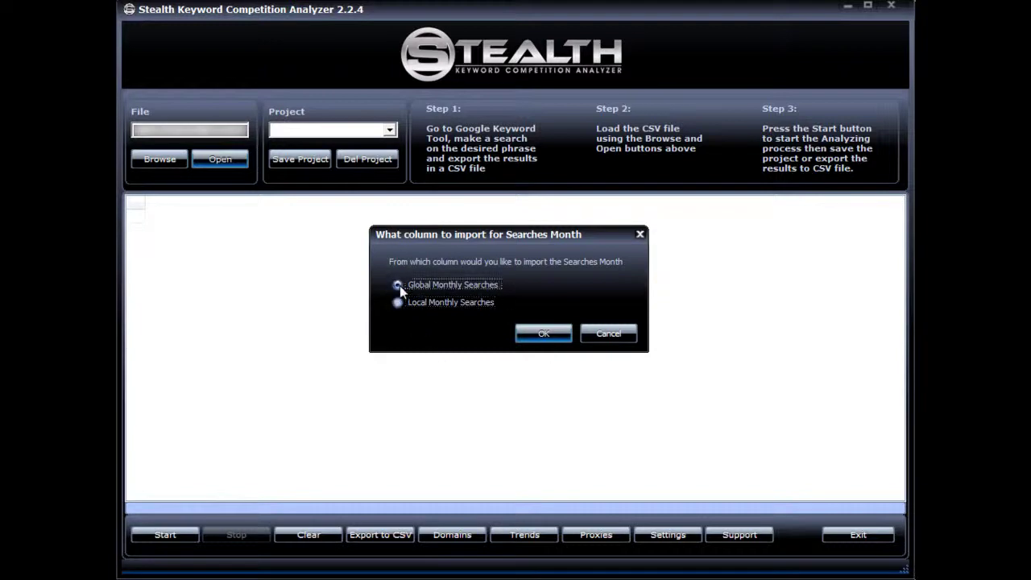
{"action": "left_click", "coordinate": [551, 334]}
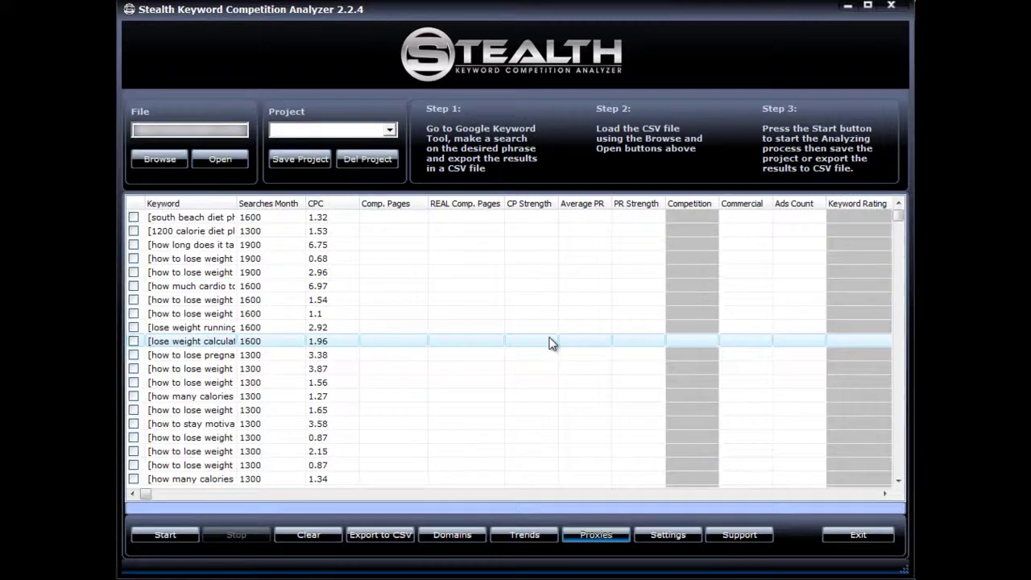
{"action": "left_click", "coordinate": [165, 535]}
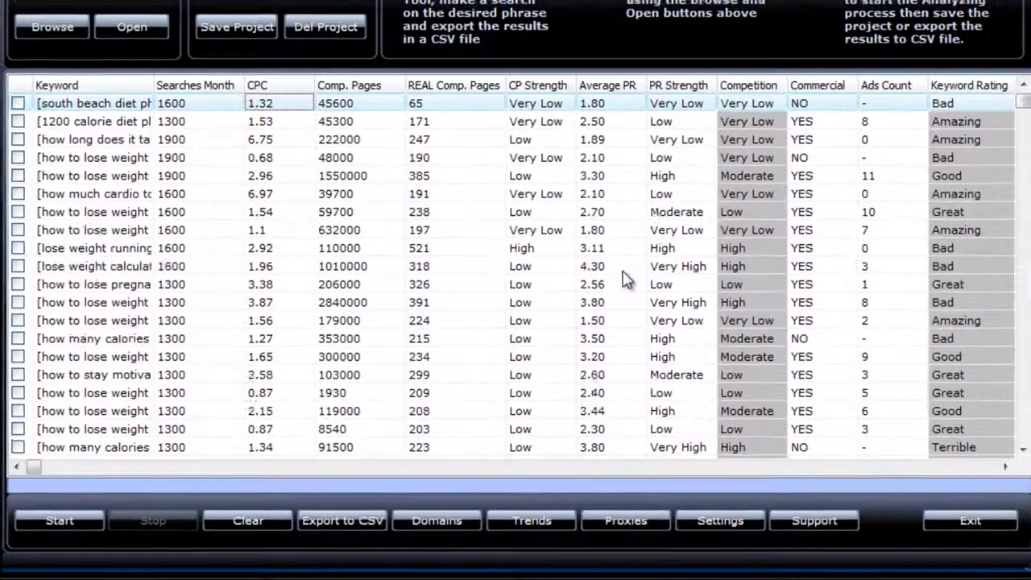
Sort by Keyword Rating, then Average PR, then Searches Month, bringing 2900-search keywords to the top
{"action": "left_click", "coordinate": [958, 81]}
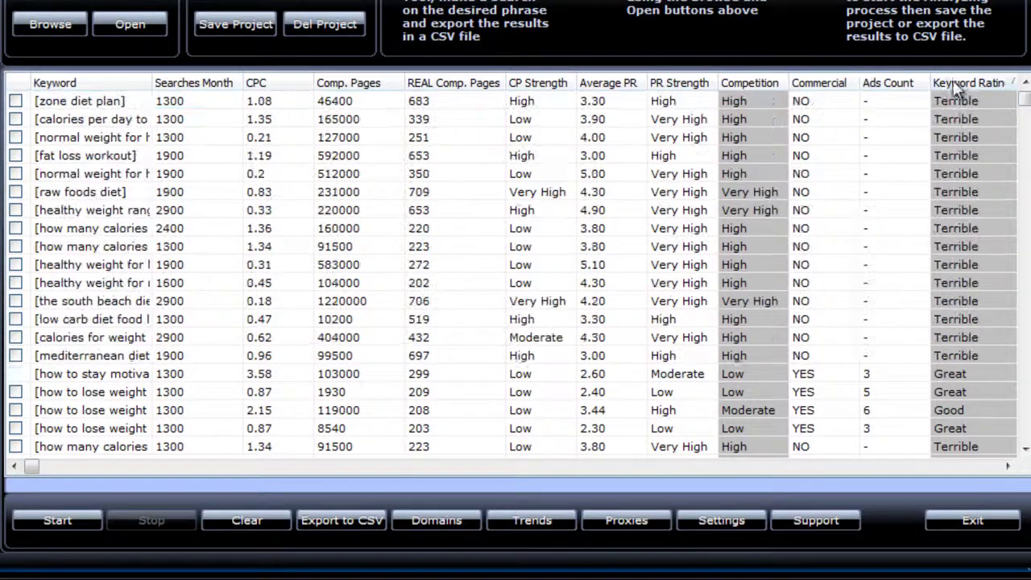
{"action": "left_click", "coordinate": [958, 80]}
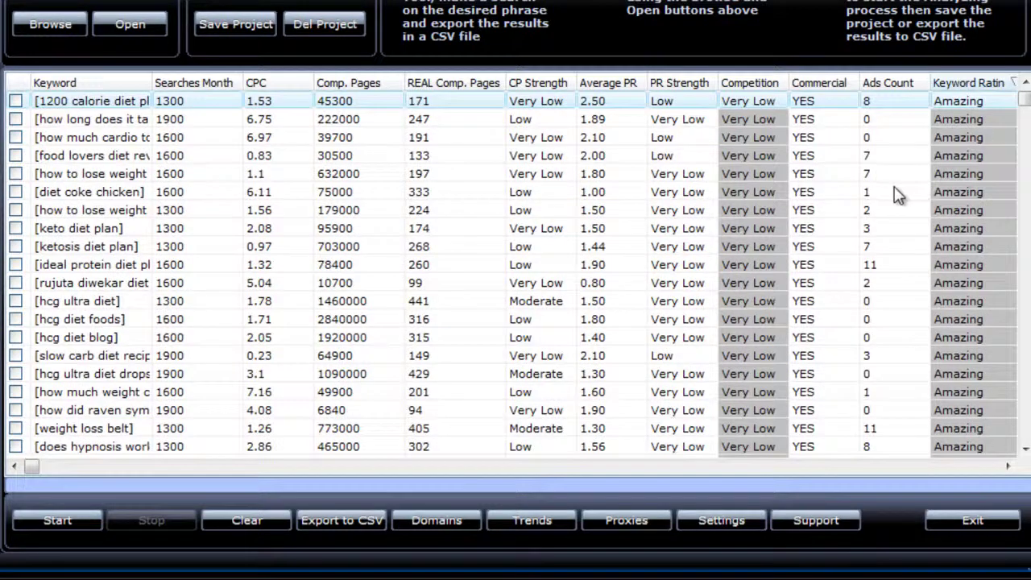
{"action": "left_click", "coordinate": [597, 87]}
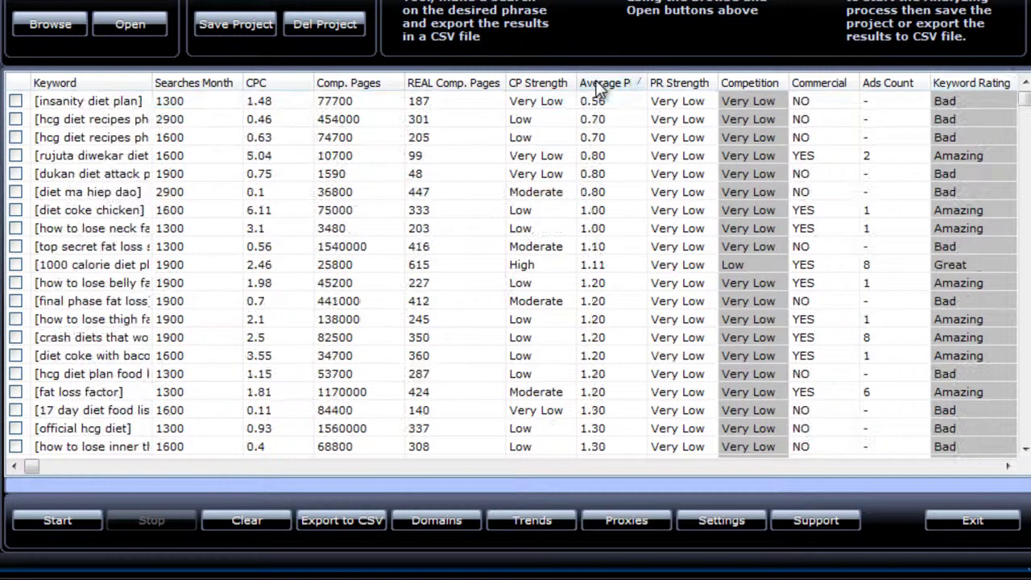
{"action": "left_click", "coordinate": [205, 87]}
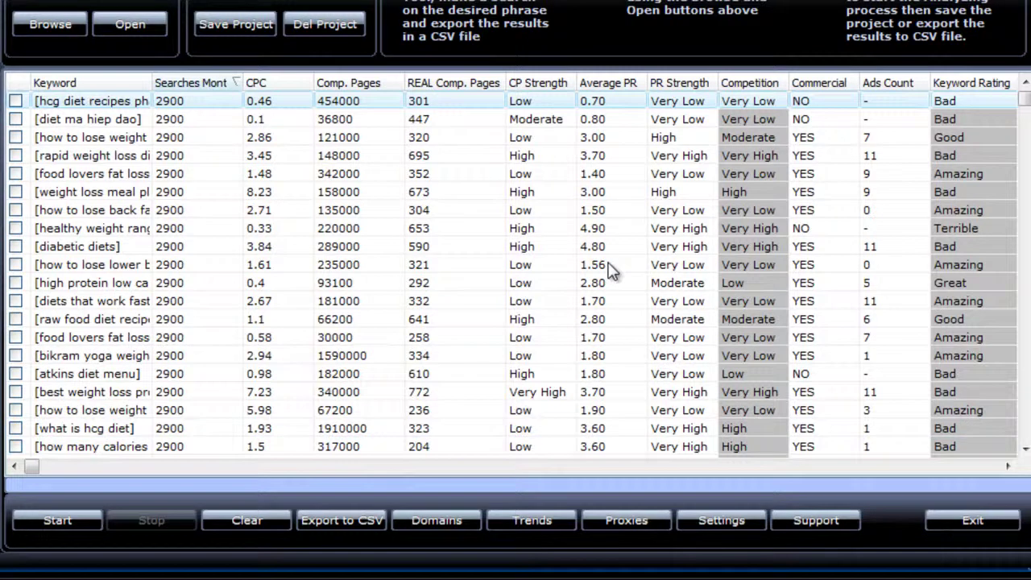
{"action": "key", "text": "Right"}
{"action": "left_click", "coordinate": [15, 137]}
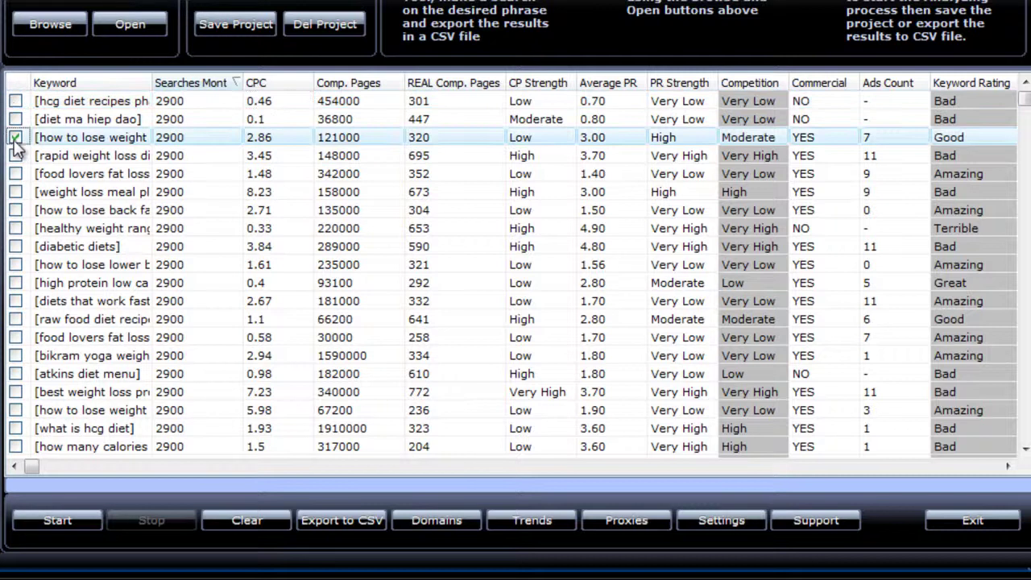
{"action": "left_click", "coordinate": [15, 192]}
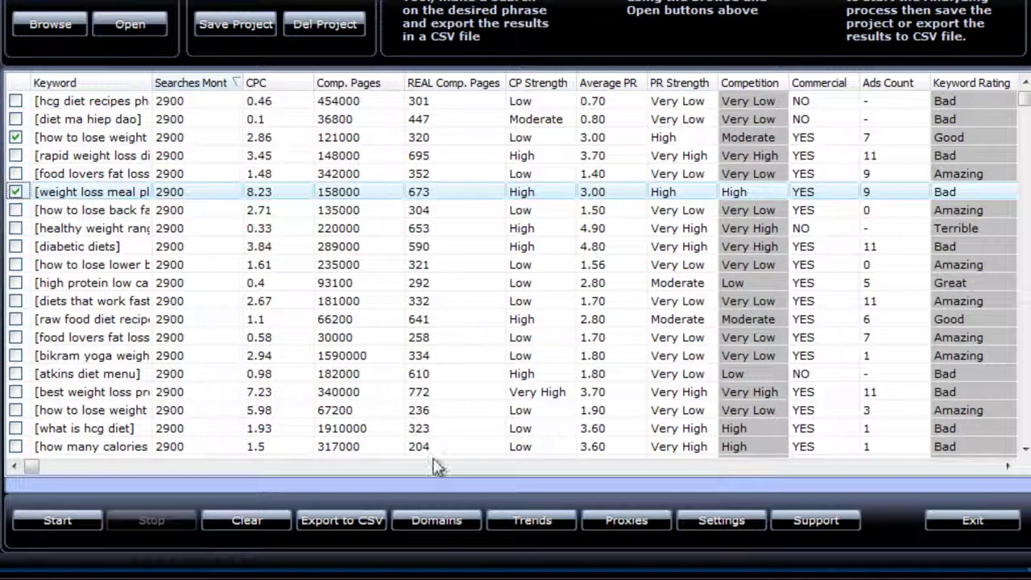
{"action": "left_click", "coordinate": [510, 522]}
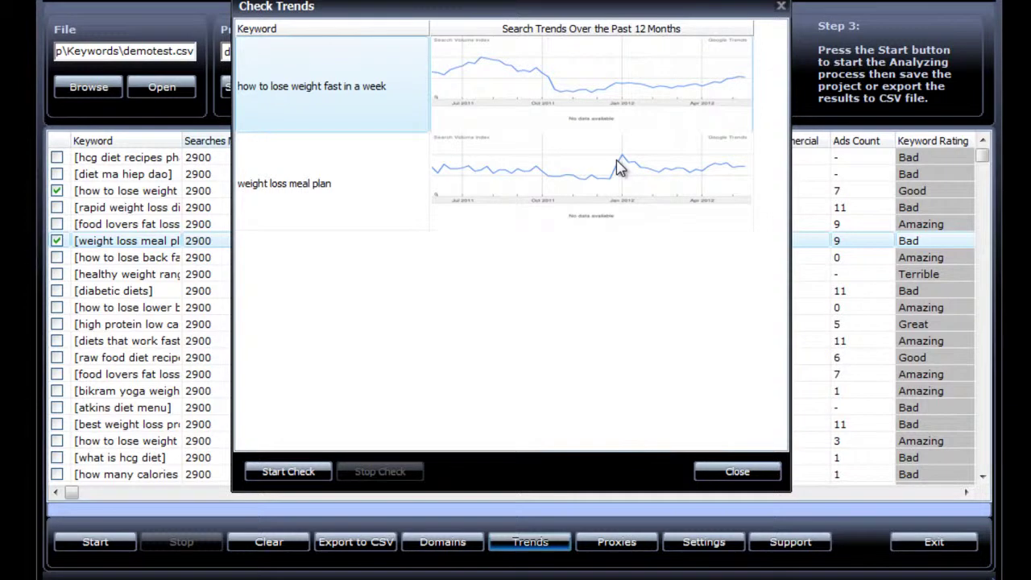
{"action": "left_click", "coordinate": [729, 473]}
{"action": "left_click", "coordinate": [57, 240]}
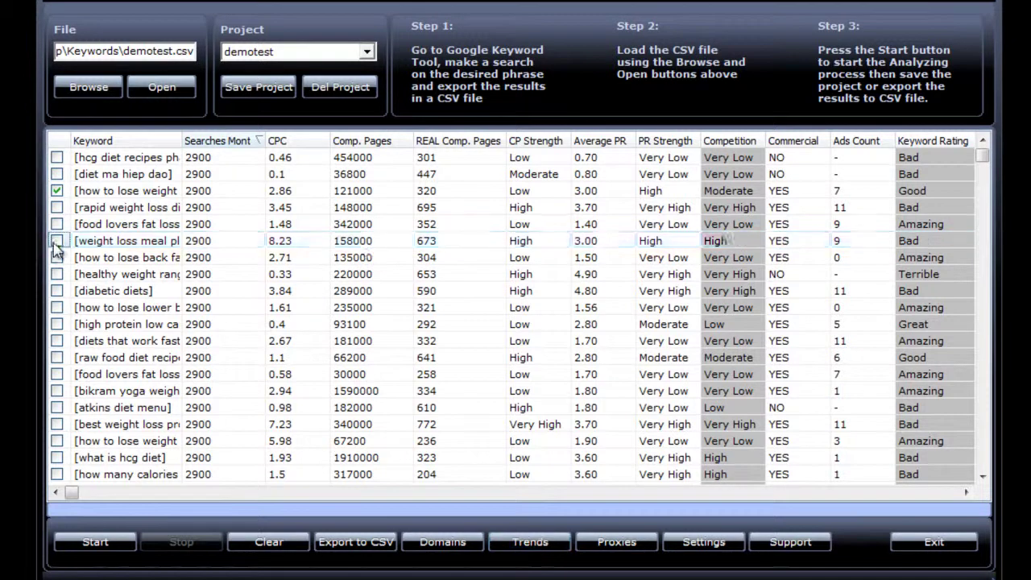
{"action": "left_click", "coordinate": [57, 192]}
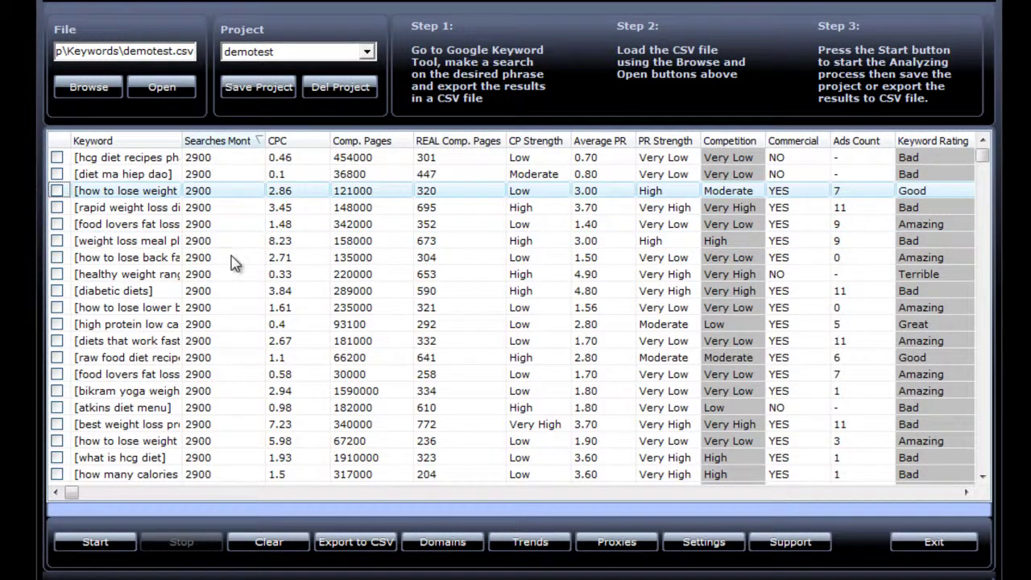
Sort the keywords by Keyword Rating with Amazing first, and widen the Keyword column
{"action": "left_click", "coordinate": [918, 142]}
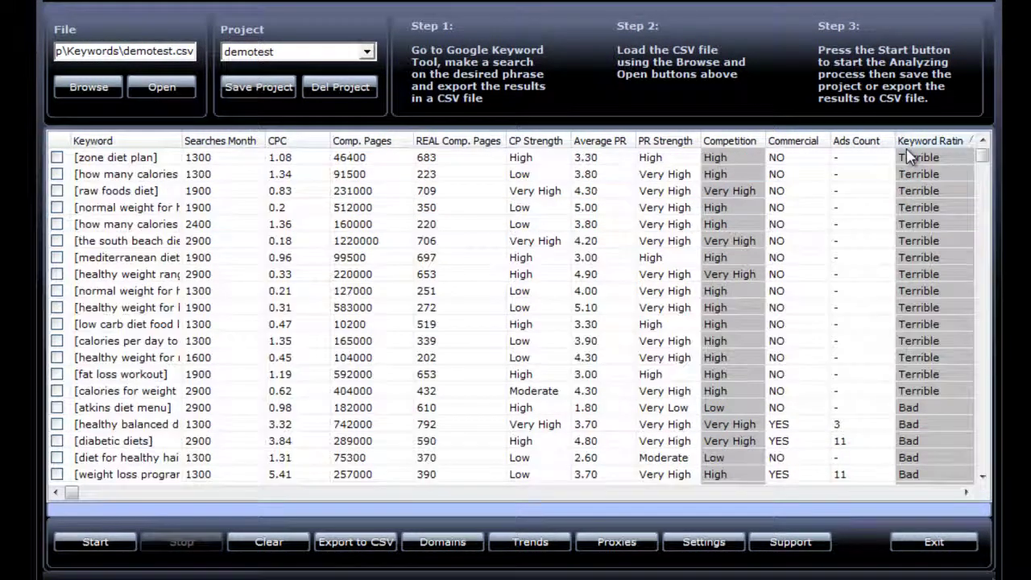
{"action": "left_click", "coordinate": [913, 143]}
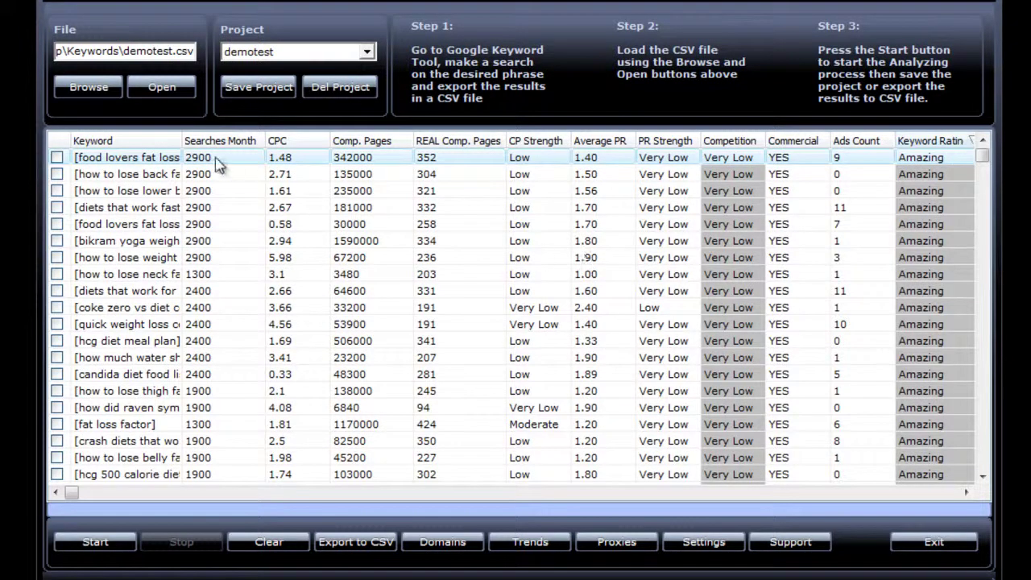
{"action": "double_click", "coordinate": [183, 141]}
Tick five keywords, including 'how to lose belly fat for teenage girls', and check their domain availability
{"action": "left_click", "coordinate": [60, 457]}
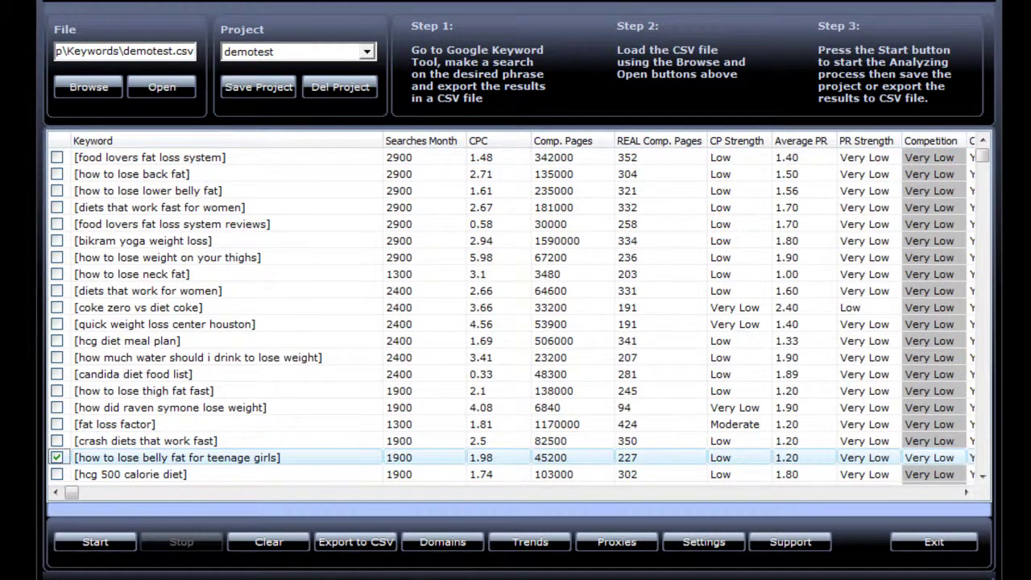
{"action": "left_click", "coordinate": [982, 476]}
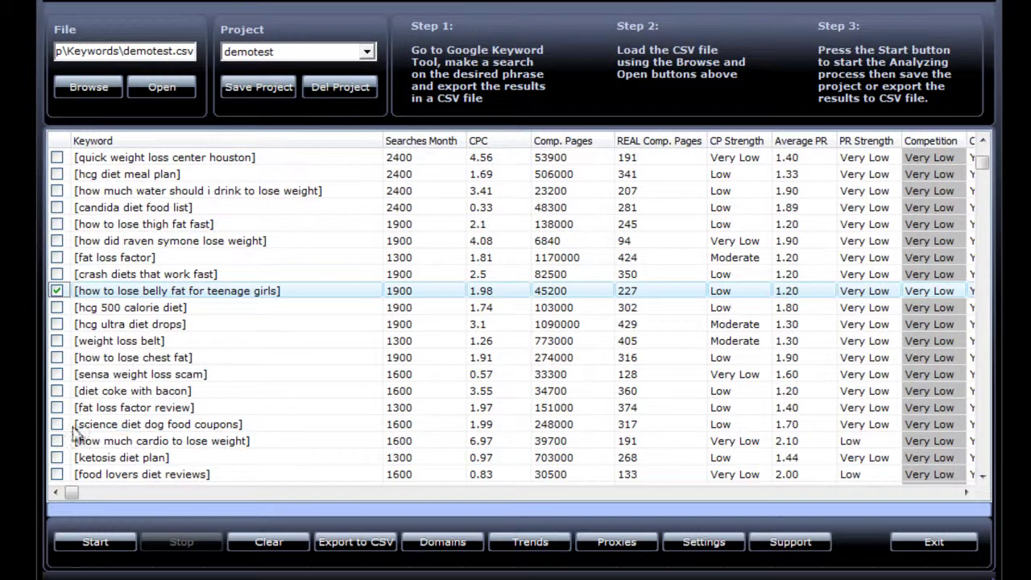
{"action": "left_click", "coordinate": [57, 424]}
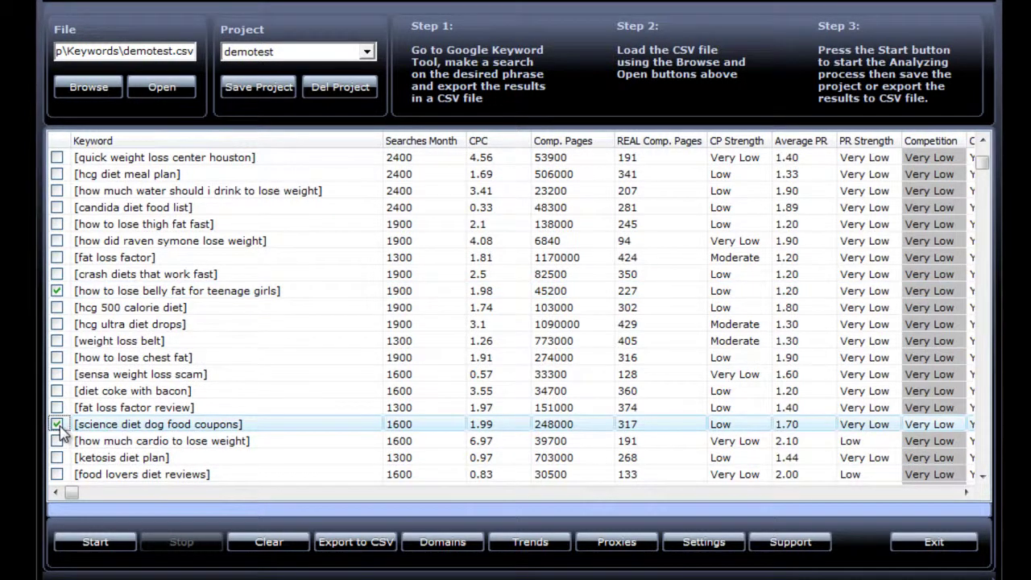
{"action": "scroll", "coordinate": [60, 431], "scroll_direction": "down", "scroll_amount": 4}
{"action": "left_click", "coordinate": [57, 425]}
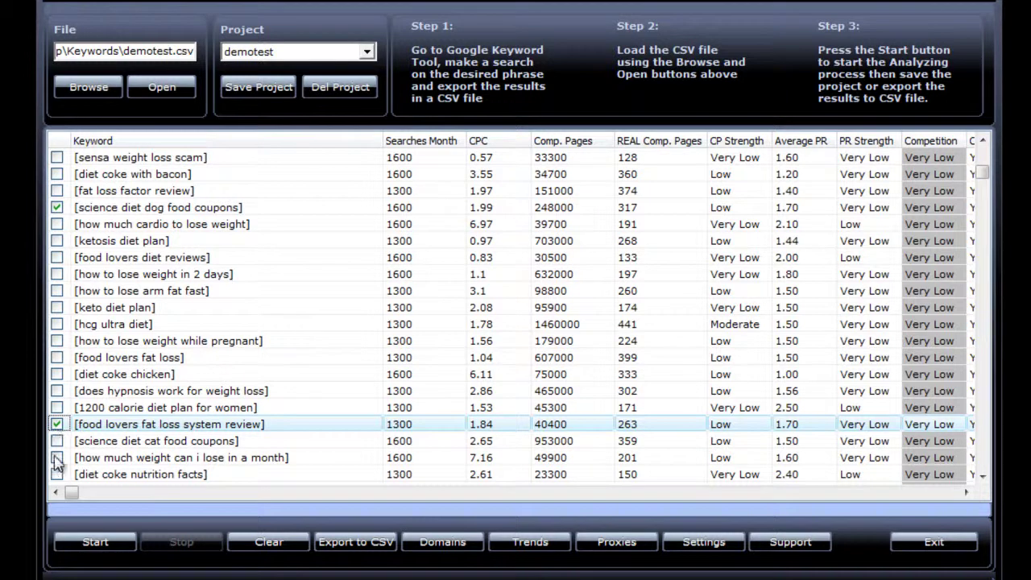
{"action": "left_click", "coordinate": [57, 457]}
{"action": "scroll", "coordinate": [643, 456], "scroll_direction": "down", "scroll_amount": 5}
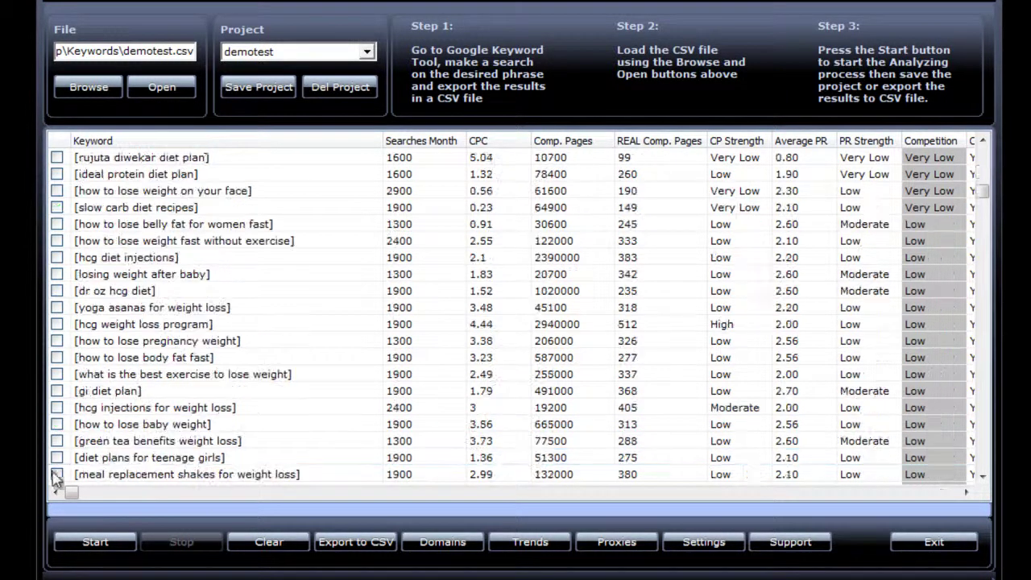
{"action": "left_click", "coordinate": [57, 475]}
{"action": "scroll", "coordinate": [262, 466], "scroll_direction": "down", "scroll_amount": 1}
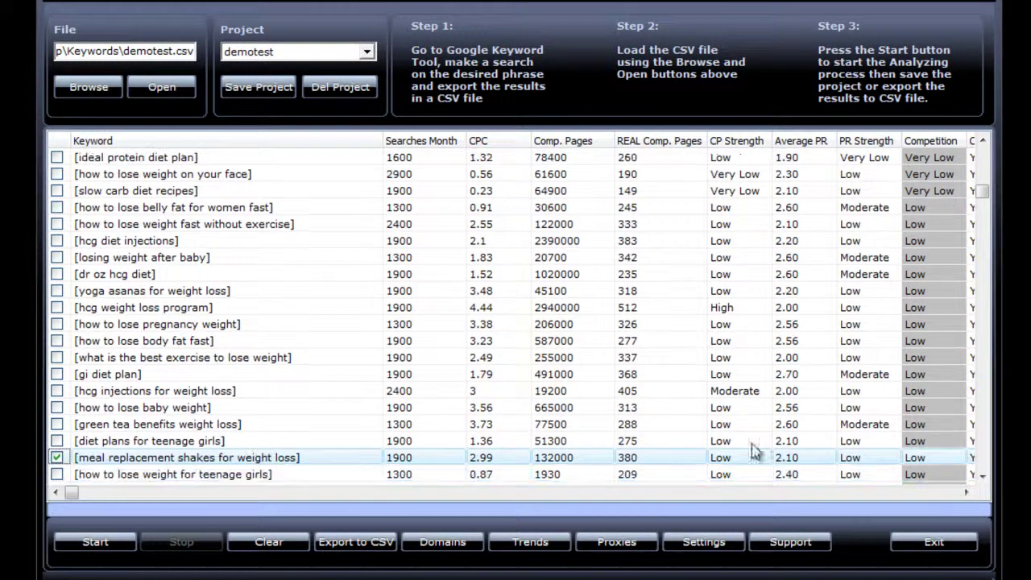
{"action": "left_click", "coordinate": [438, 542]}
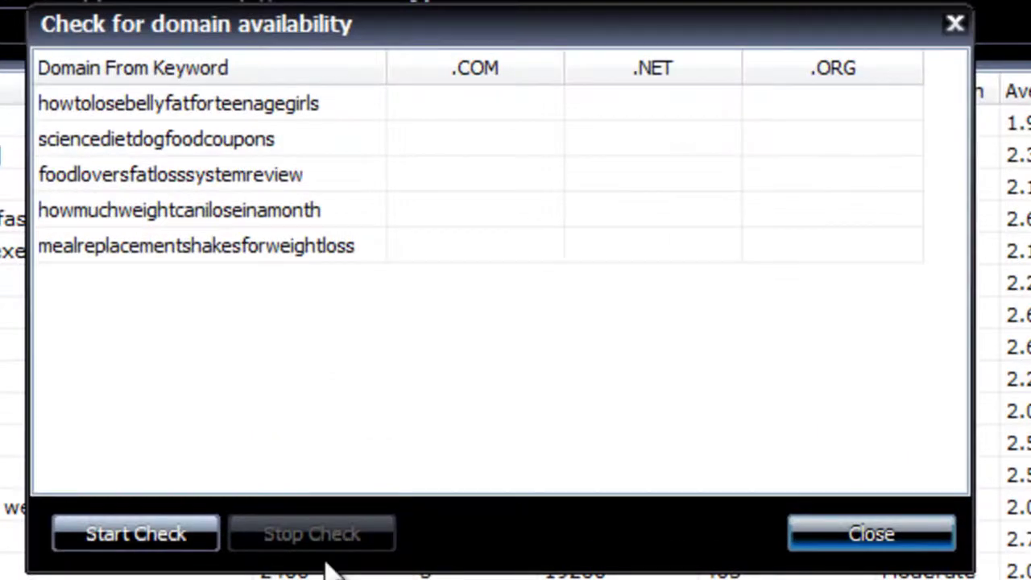
{"action": "left_click", "coordinate": [172, 539]}
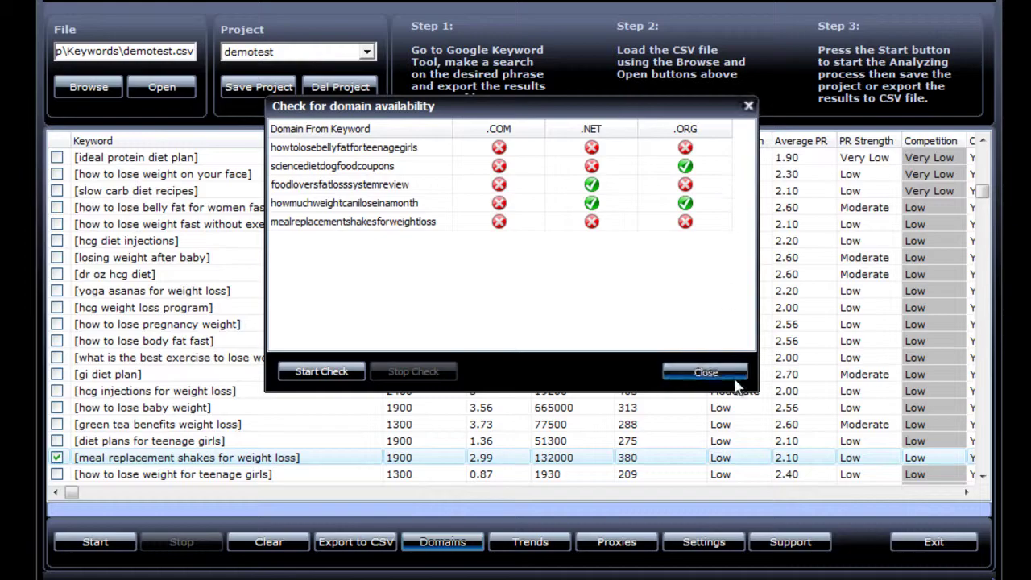
{"action": "left_click", "coordinate": [870, 533]}
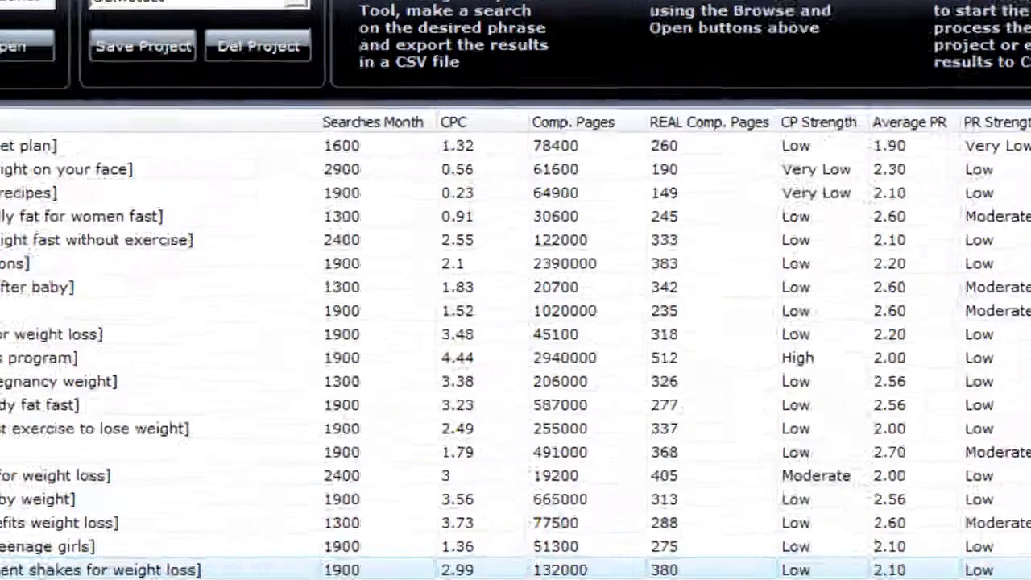
{"action": "left_click", "coordinate": [703, 541]}
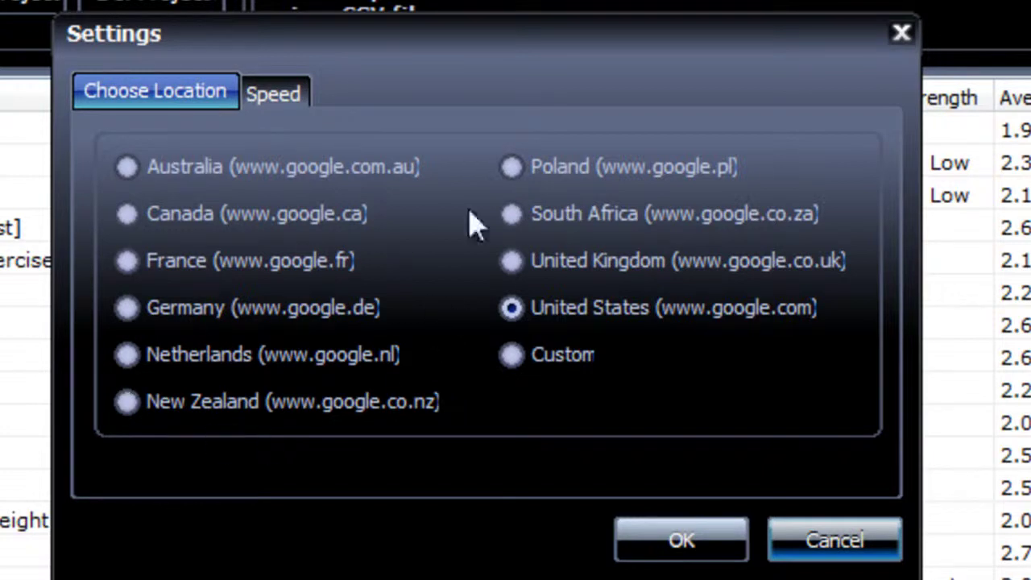
{"action": "left_click", "coordinate": [512, 355]}
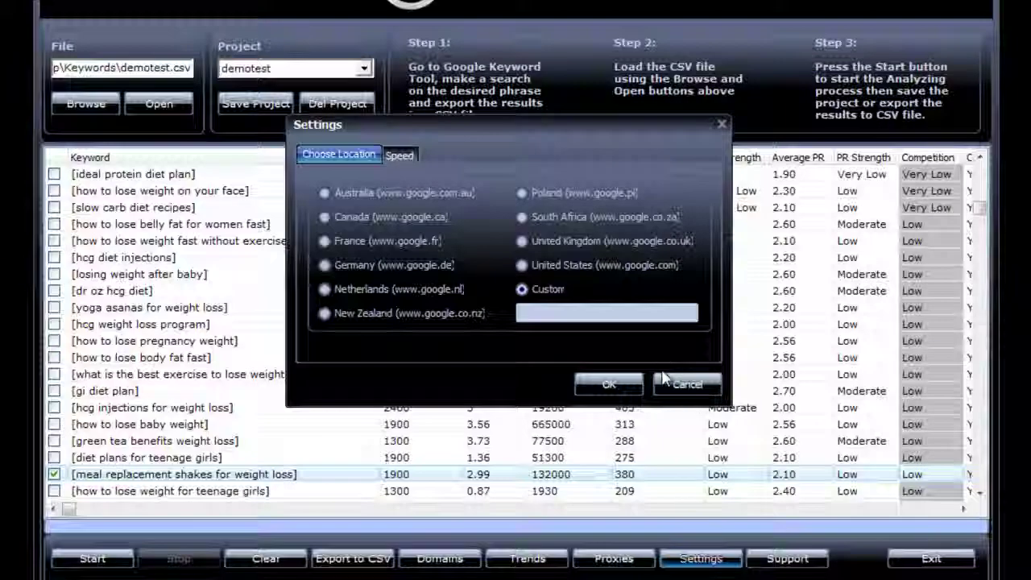
{"action": "left_click", "coordinate": [805, 545]}
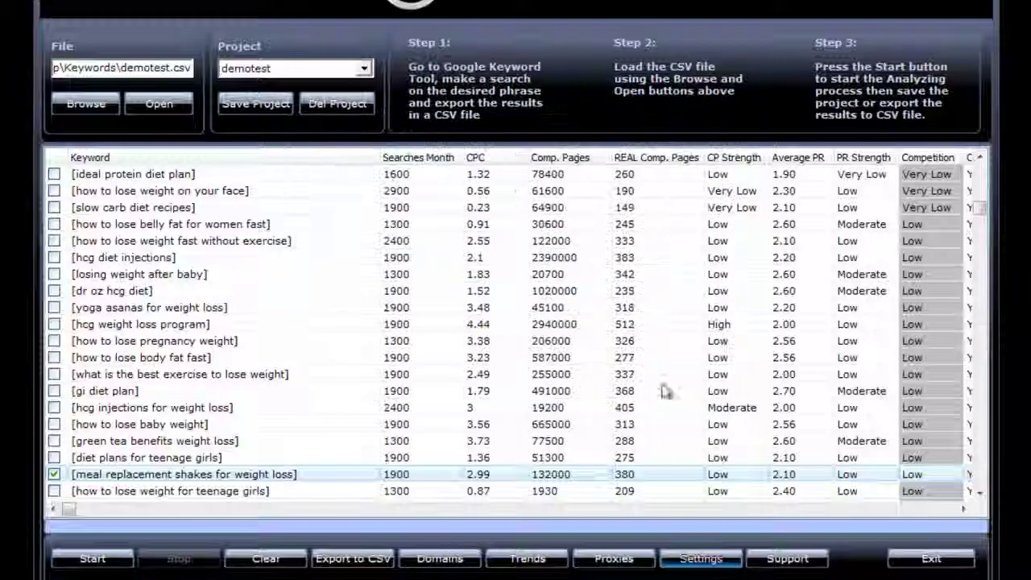
{"action": "left_click", "coordinate": [592, 561]}
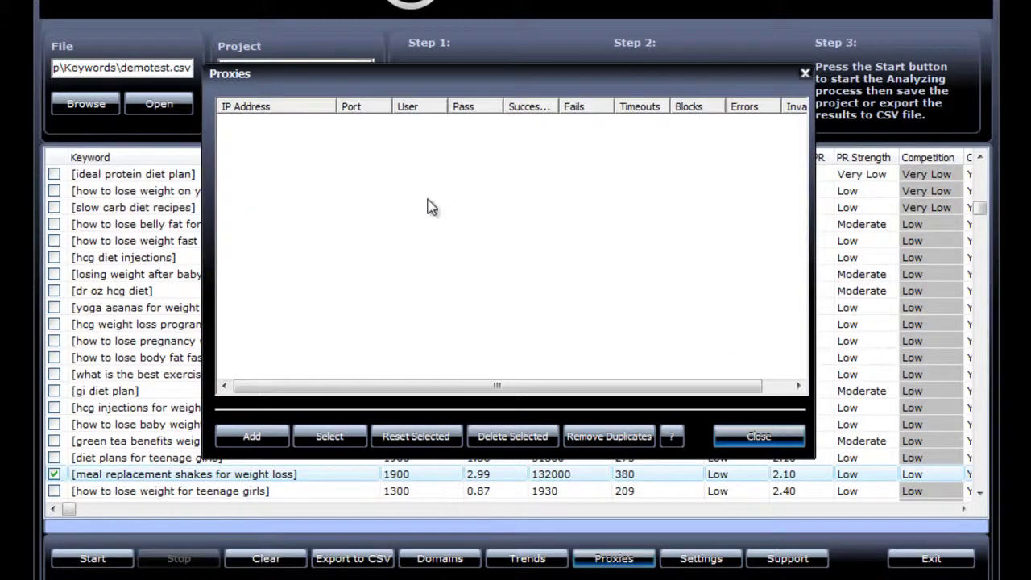
{"action": "left_click", "coordinate": [759, 439]}
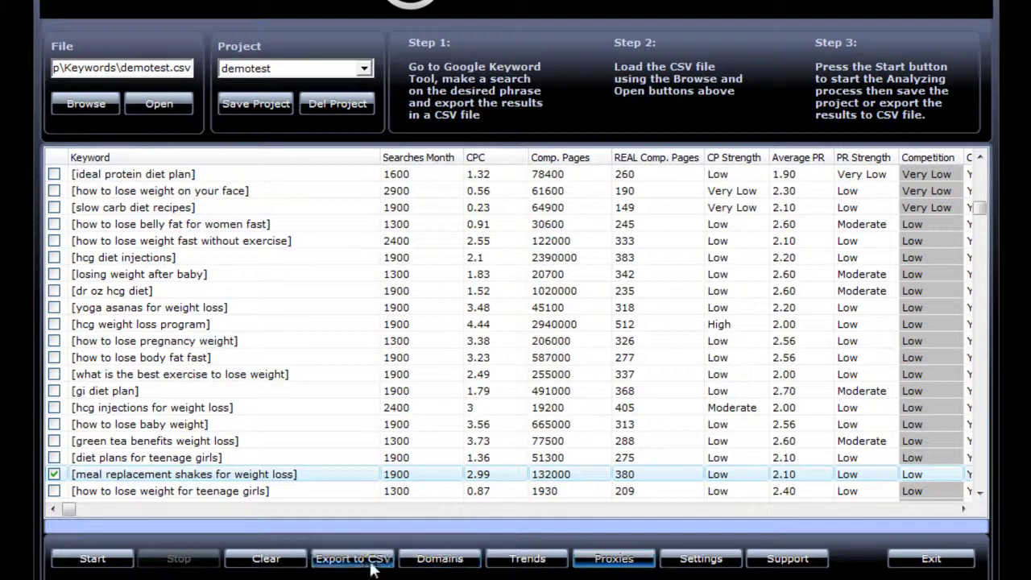
Save the keyword results as demotestskca.csv in the Keywords folder
{"action": "left_click", "coordinate": [369, 563]}
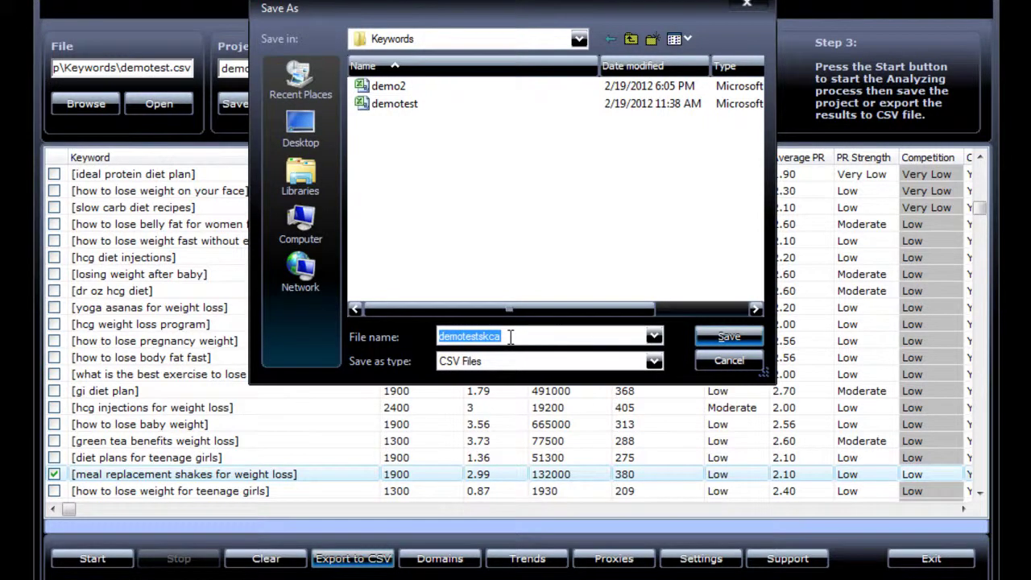
{"action": "left_click", "coordinate": [717, 336]}
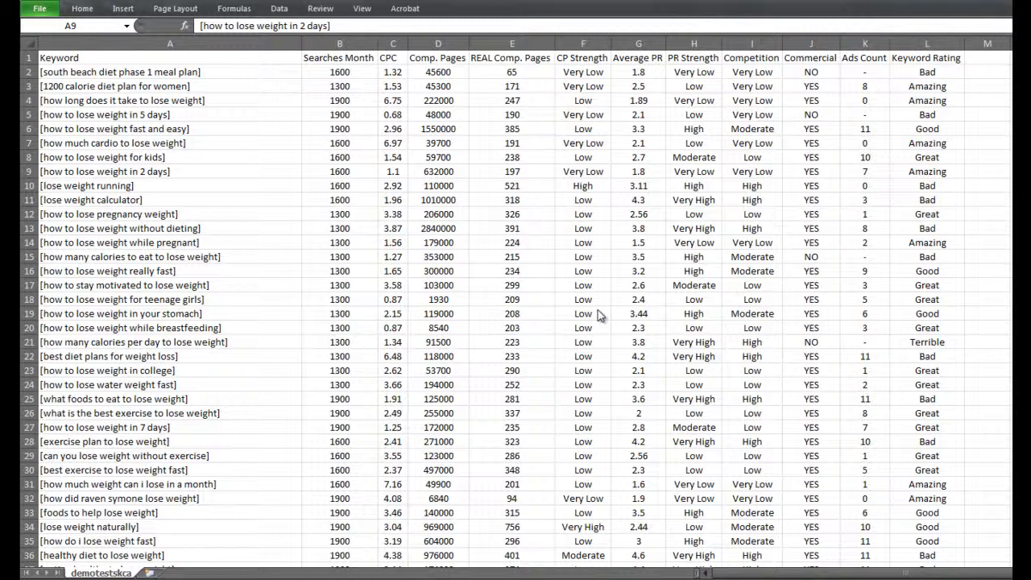
Add header filters and limit Keyword Rating to Amazing only, leaving 51 keywords
{"action": "left_click", "coordinate": [280, 9]}
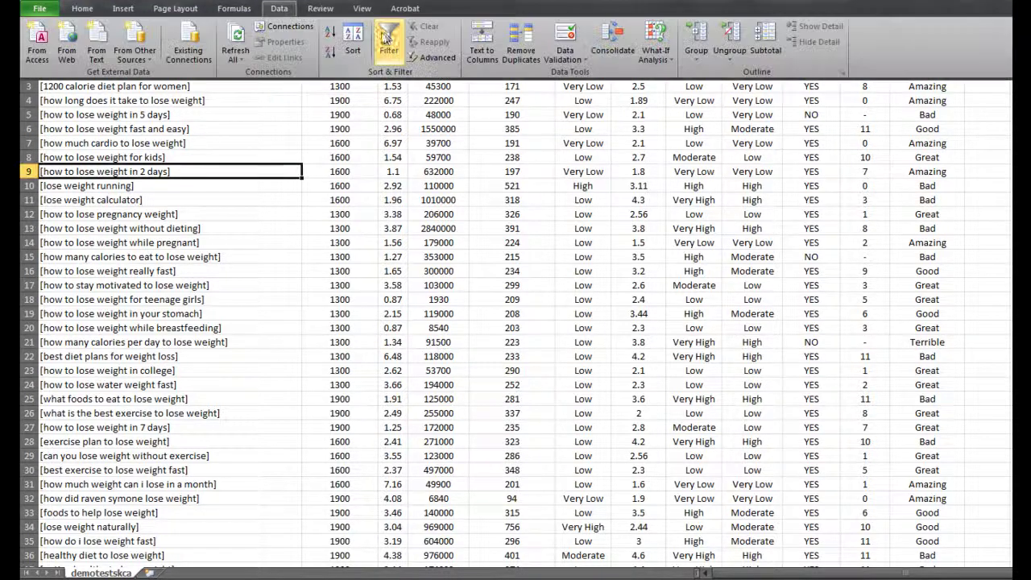
{"action": "left_click", "coordinate": [388, 38]}
{"action": "left_click", "coordinate": [393, 145]}
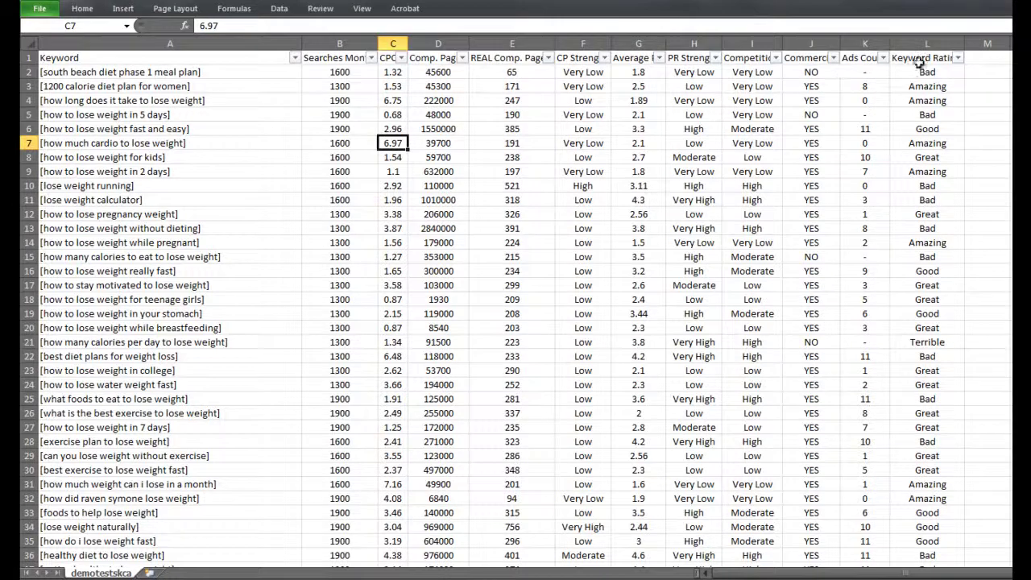
{"action": "left_click", "coordinate": [957, 58]}
{"action": "left_click", "coordinate": [829, 189]}
{"action": "left_click", "coordinate": [834, 200]}
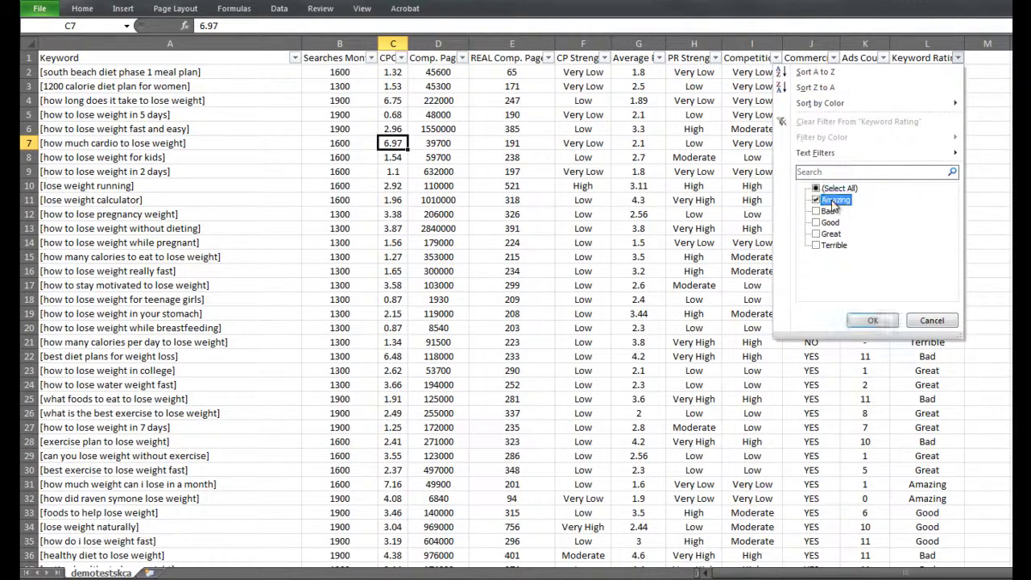
{"action": "left_click", "coordinate": [868, 320]}
{"action": "left_click", "coordinate": [141, 158]}
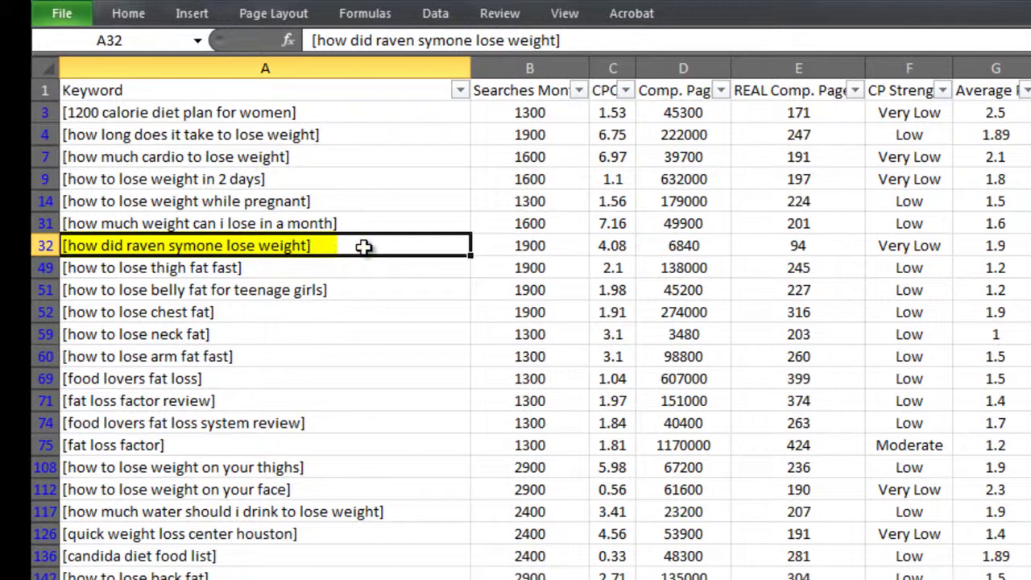
{"action": "left_click", "coordinate": [496, 246]}
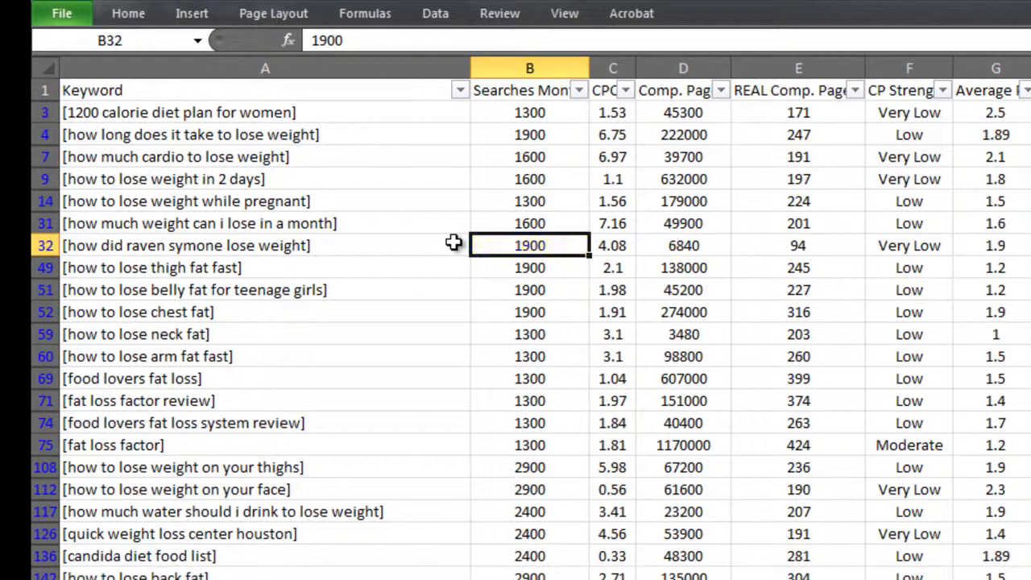
{"action": "left_click", "coordinate": [621, 243]}
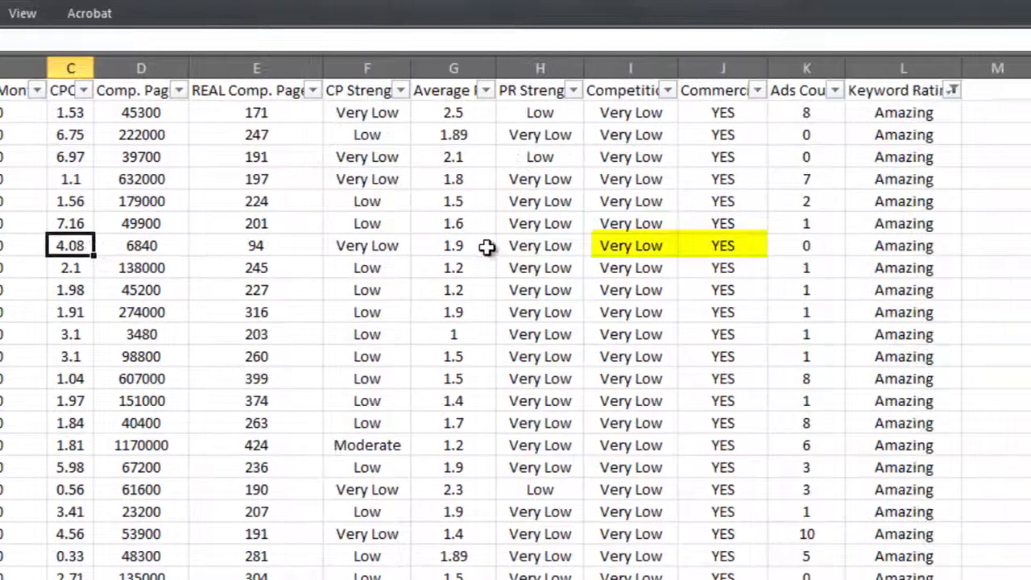
{"action": "left_click", "coordinate": [527, 246]}
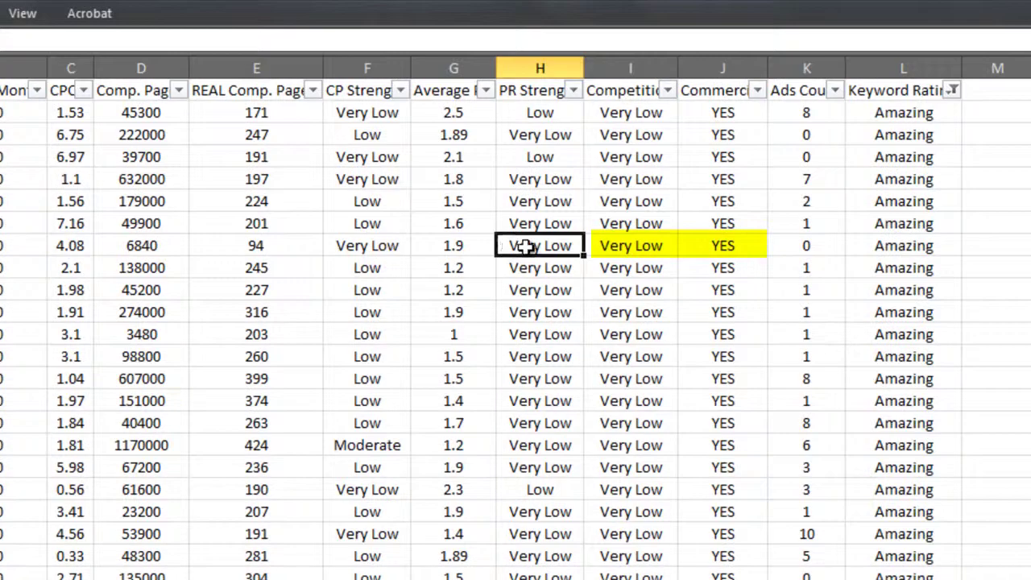
{"action": "left_click", "coordinate": [755, 250]}
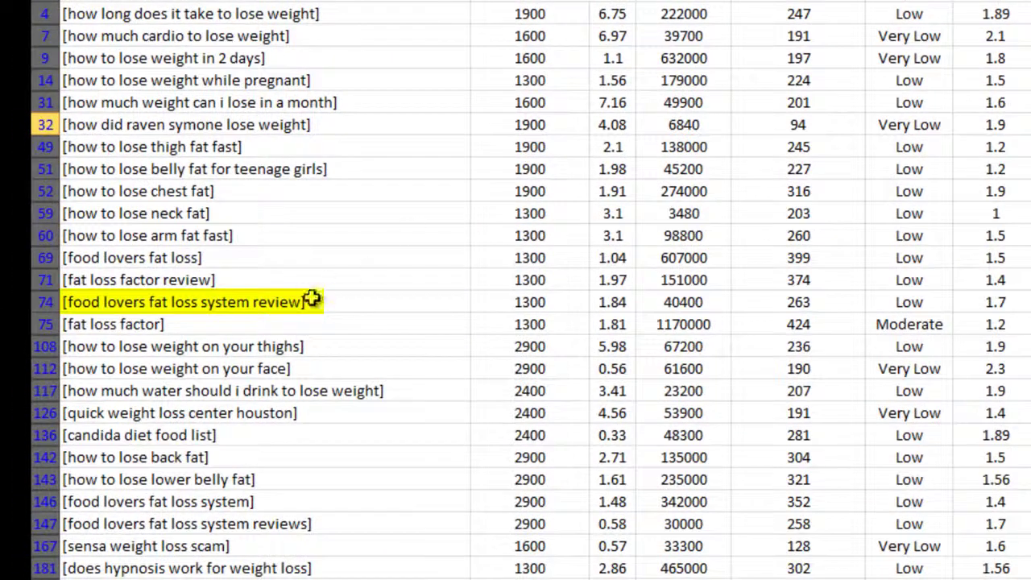
{"action": "left_click", "coordinate": [312, 299]}
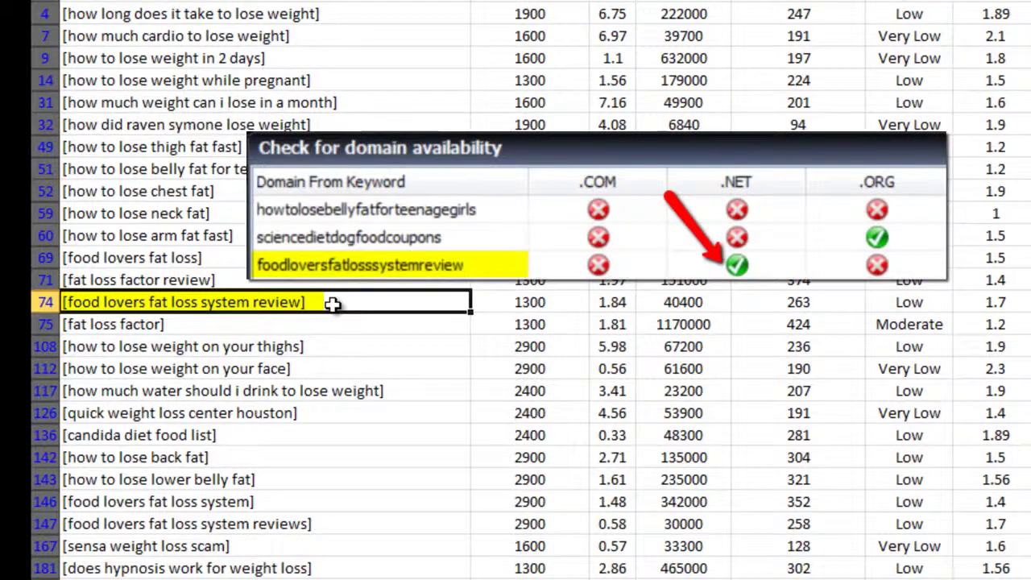
{"action": "left_click", "coordinate": [513, 301]}
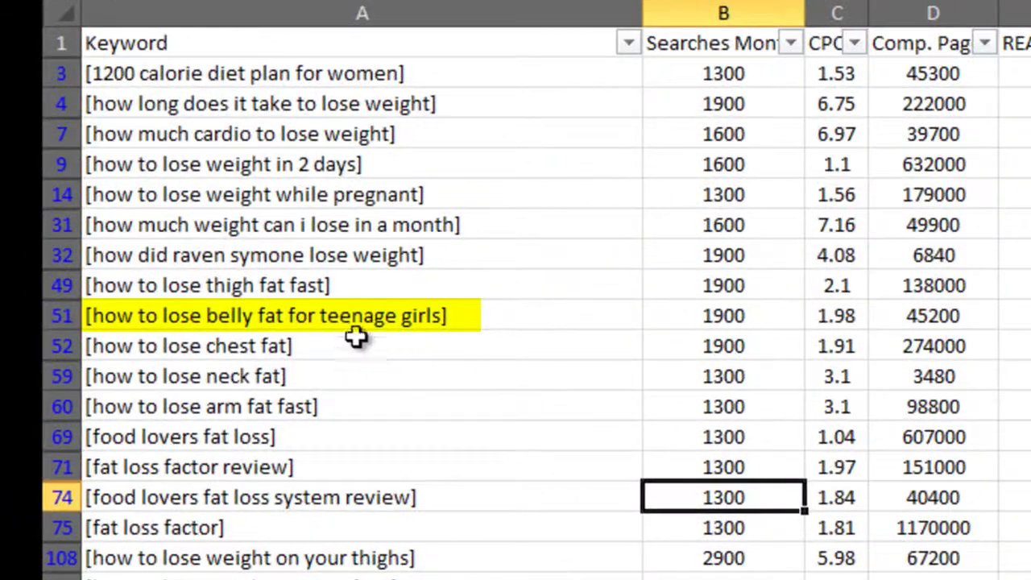
{"action": "left_click", "coordinate": [357, 318]}
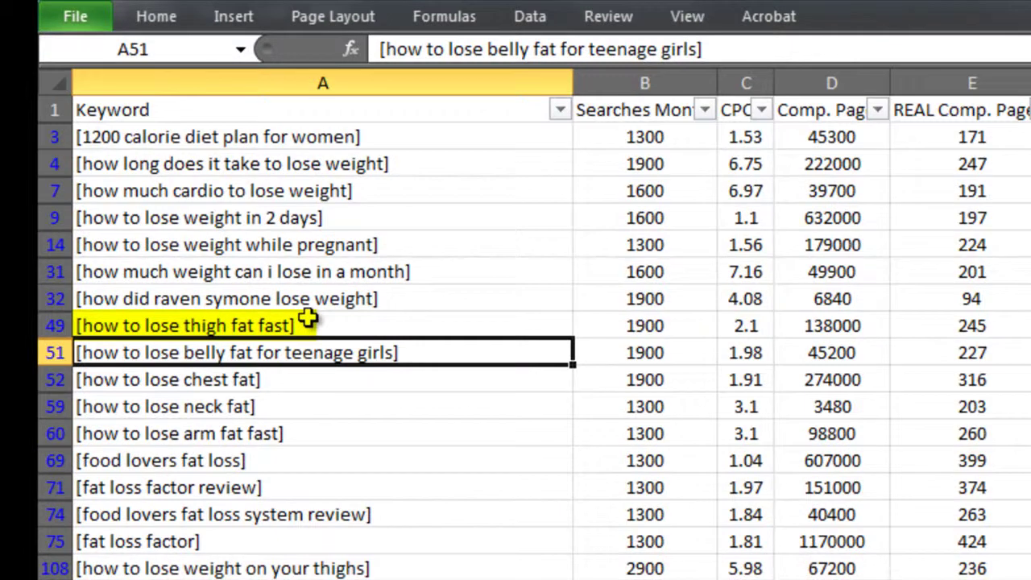
{"action": "left_click", "coordinate": [176, 142]}
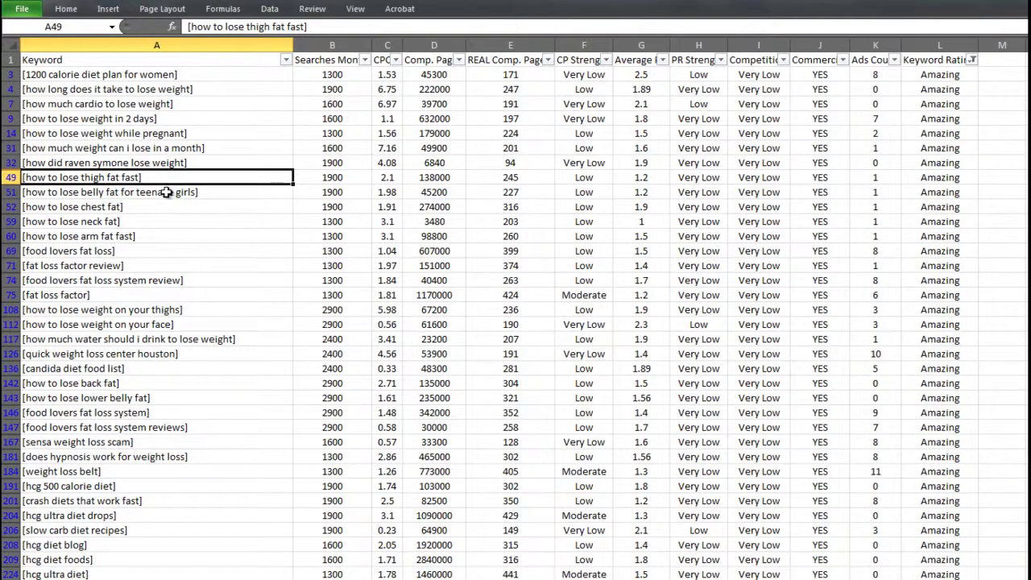
{"action": "left_click", "coordinate": [209, 237]}
{"action": "scroll", "coordinate": [209, 241], "scroll_direction": "down", "scroll_amount": 5}
{"action": "scroll", "coordinate": [208, 242], "scroll_direction": "up", "scroll_amount": 5}
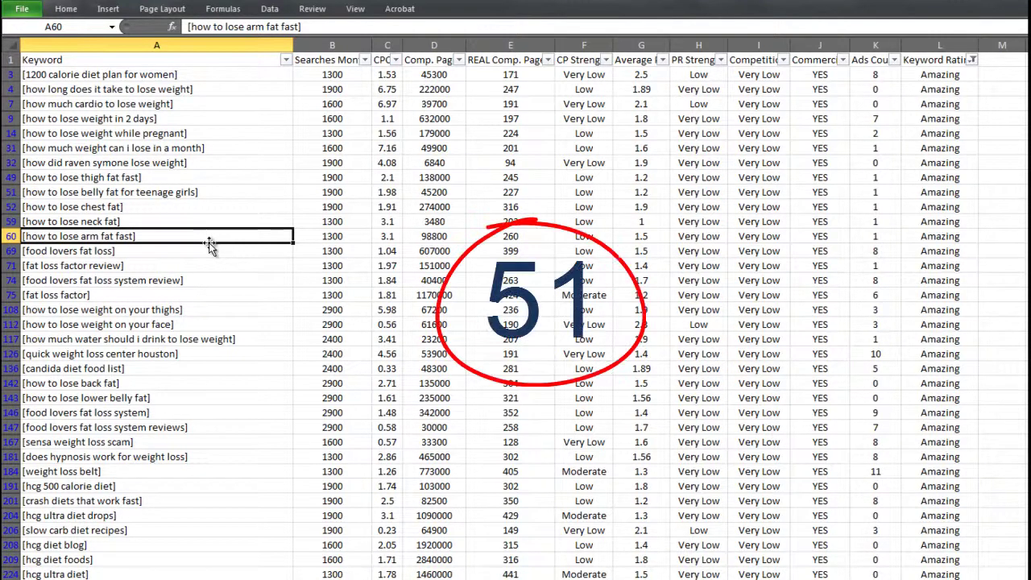
{"action": "scroll", "coordinate": [210, 244], "scroll_direction": "down", "scroll_amount": 6}
{"action": "scroll", "coordinate": [213, 246], "scroll_direction": "up", "scroll_amount": 5}
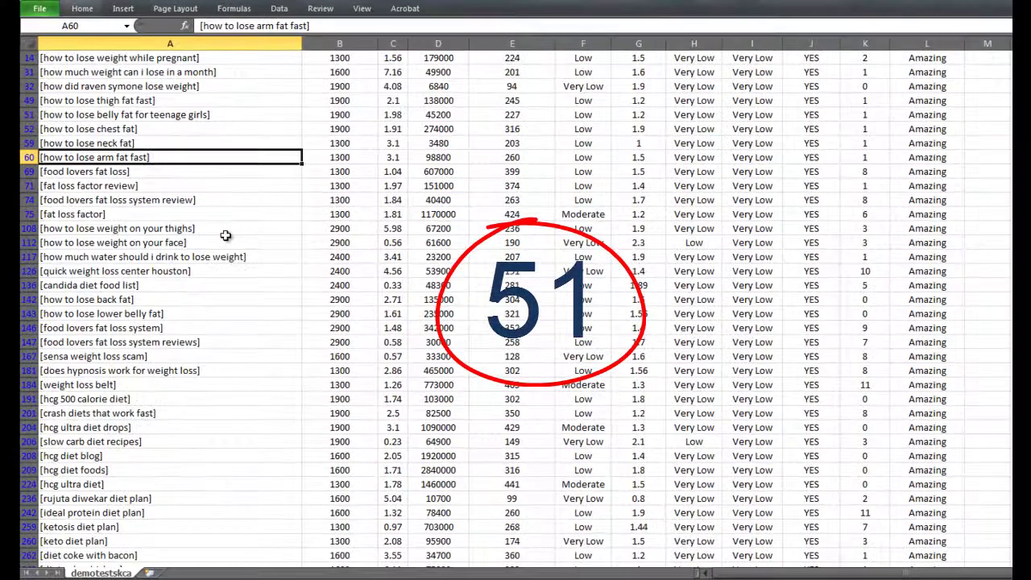